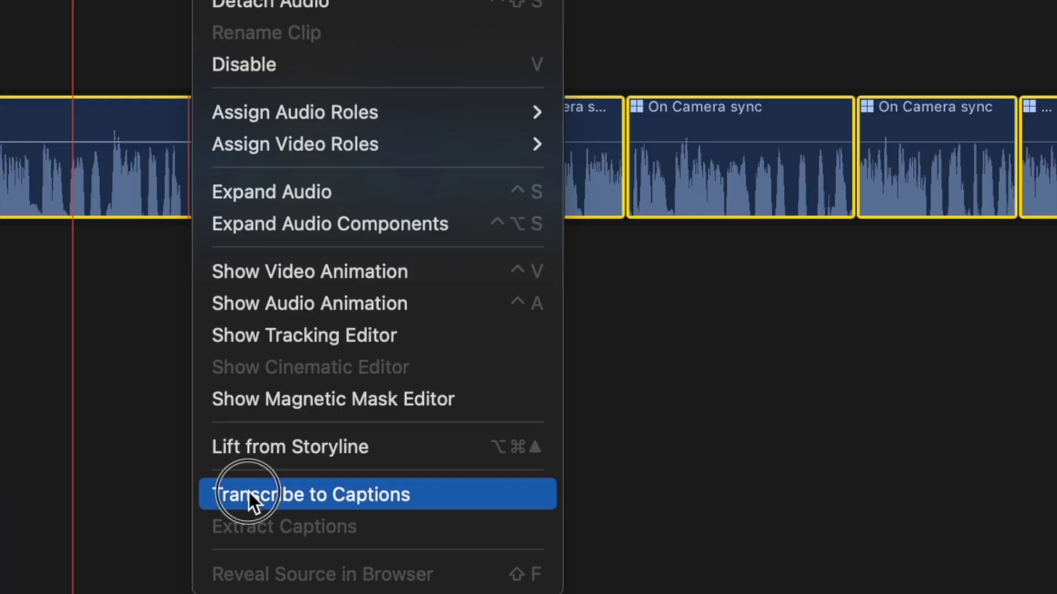
Step: Transcribe the clips into captions, trim one caption's start earlier, and add the Follow 1 title
click(249, 492)
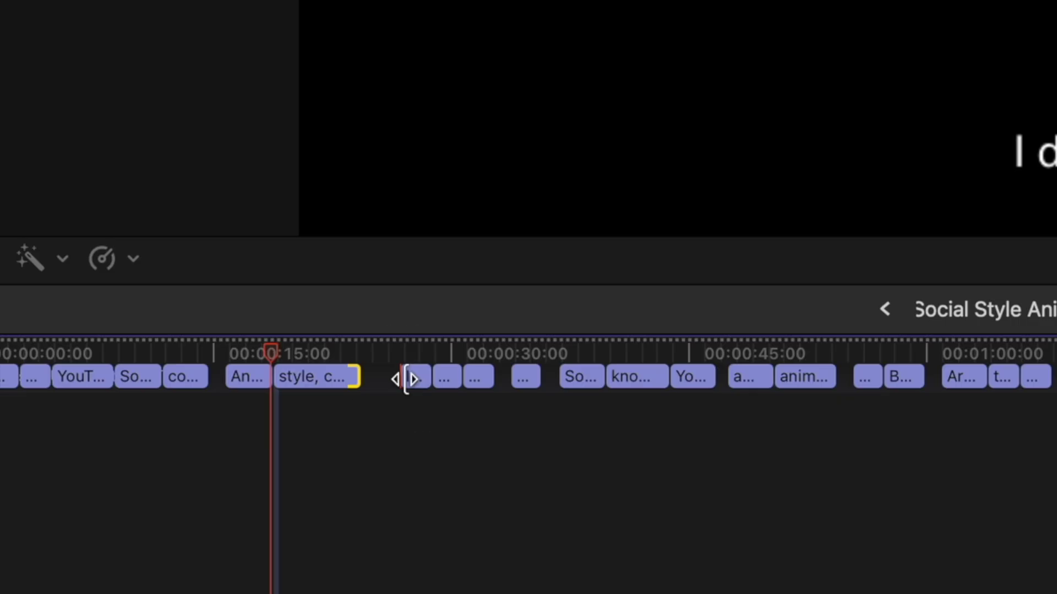
drag(331, 349, 324, 349)
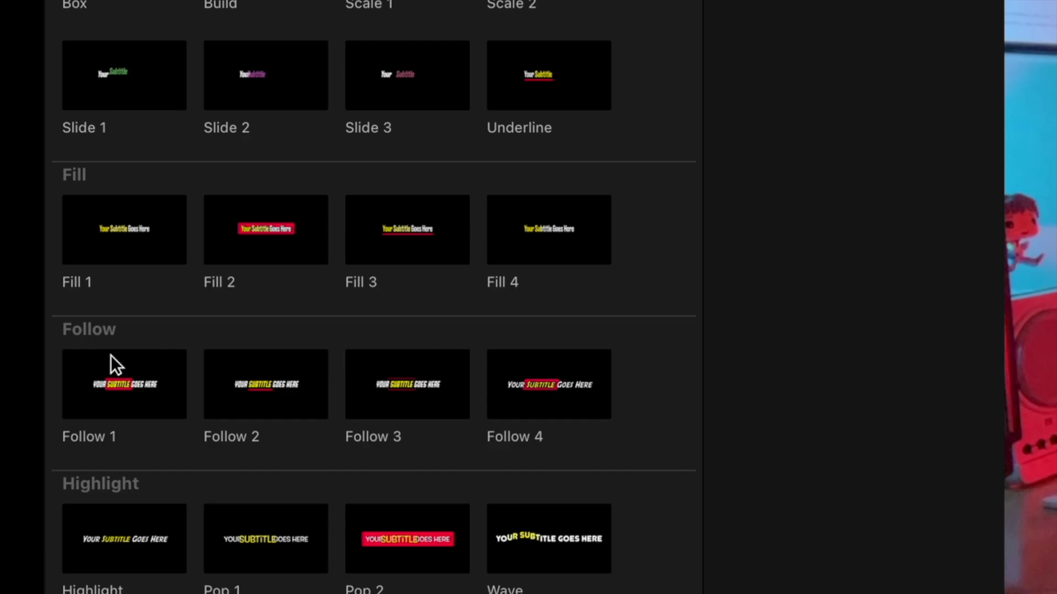
drag(110, 363, 207, 431)
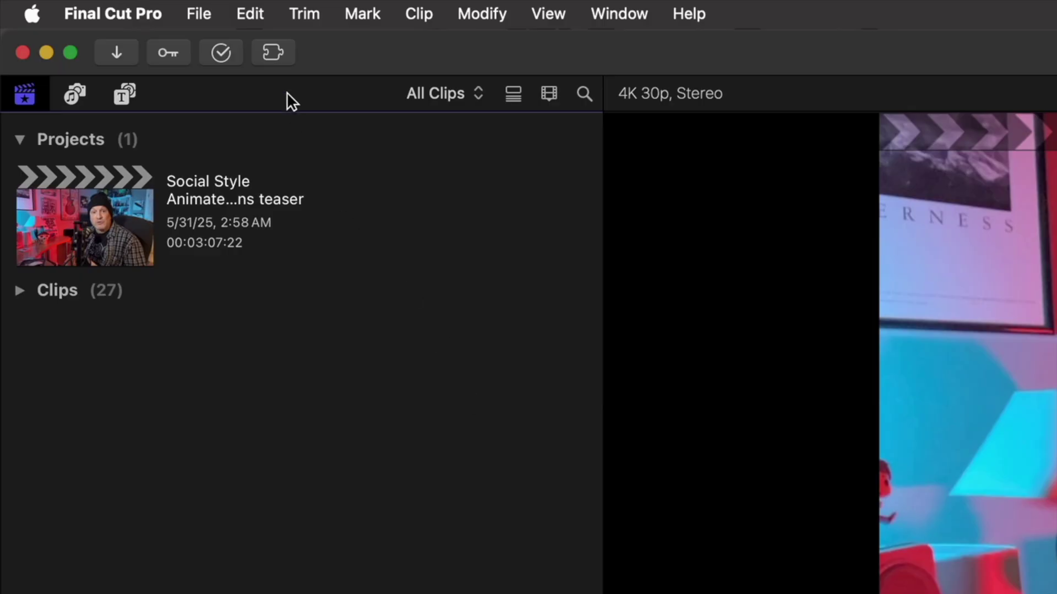
Step: Feed the Social Style project to captionAnimator with a 15-character limit and generate the animated titles
click(273, 55)
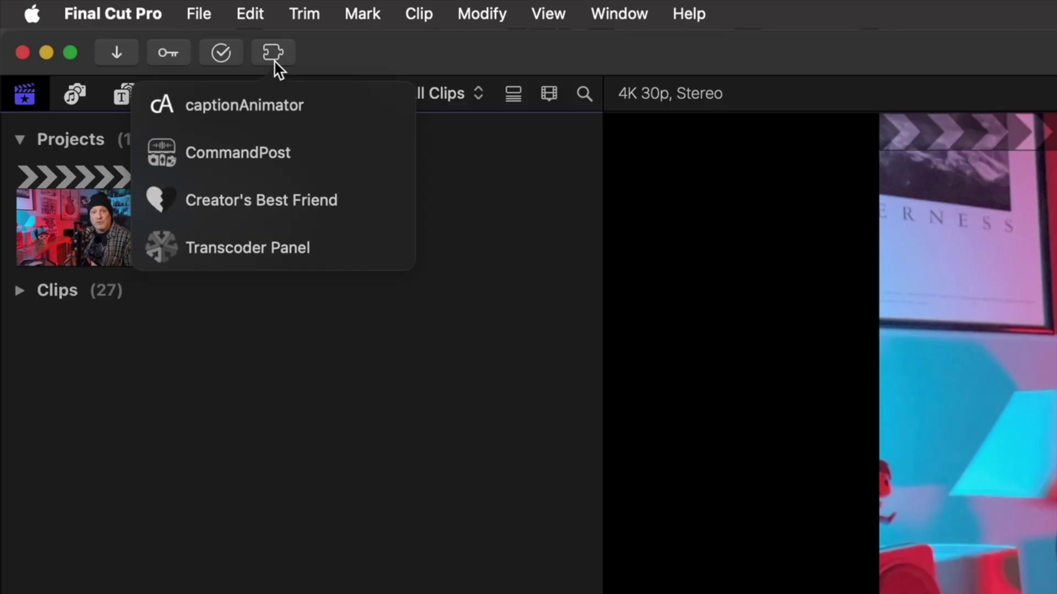
click(251, 103)
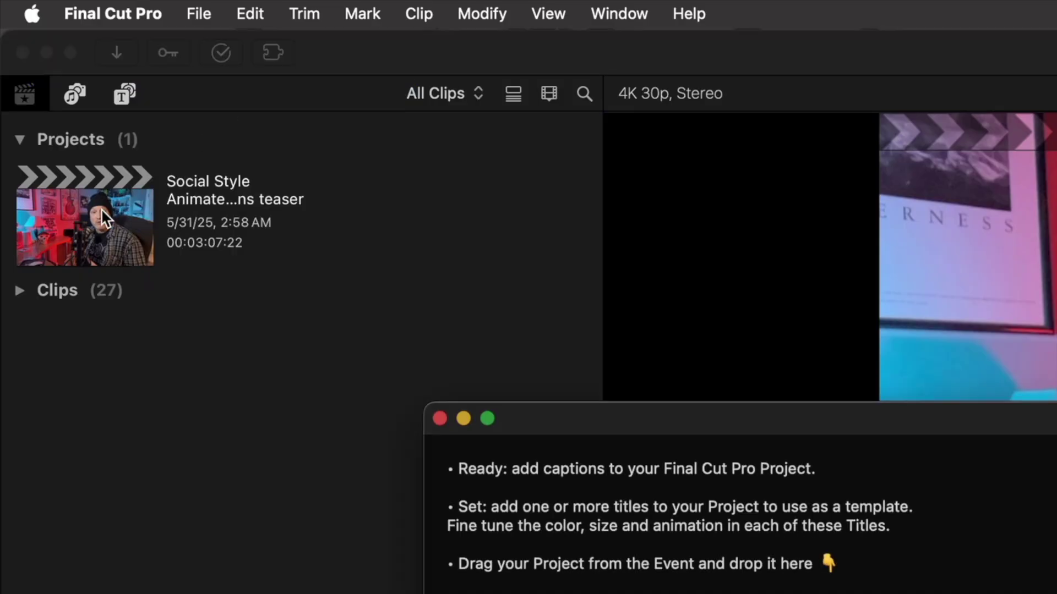
drag(101, 208, 1032, 593)
drag(462, 362, 463, 364)
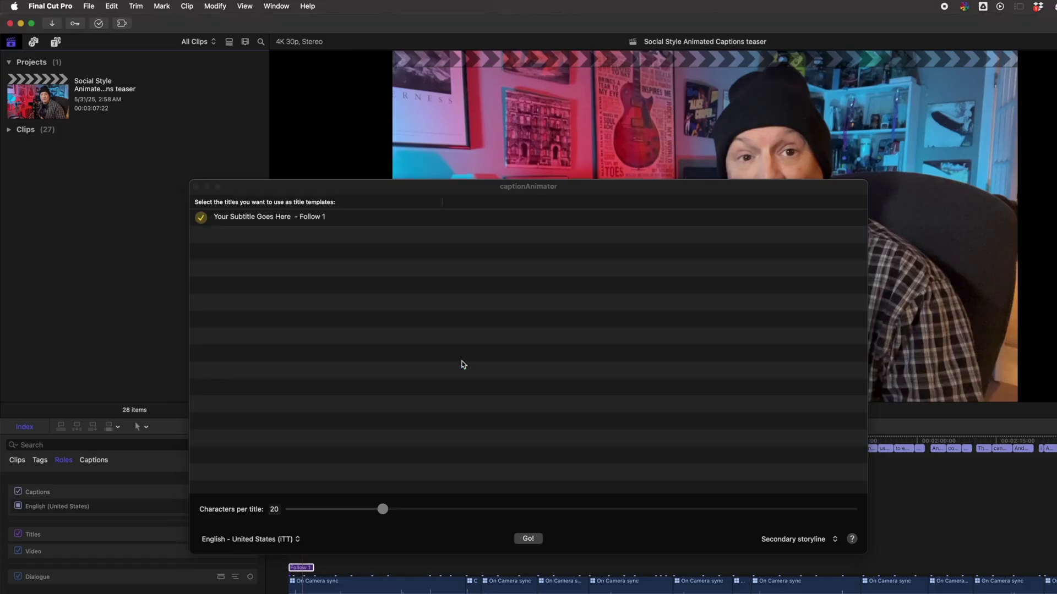
drag(385, 509, 337, 509)
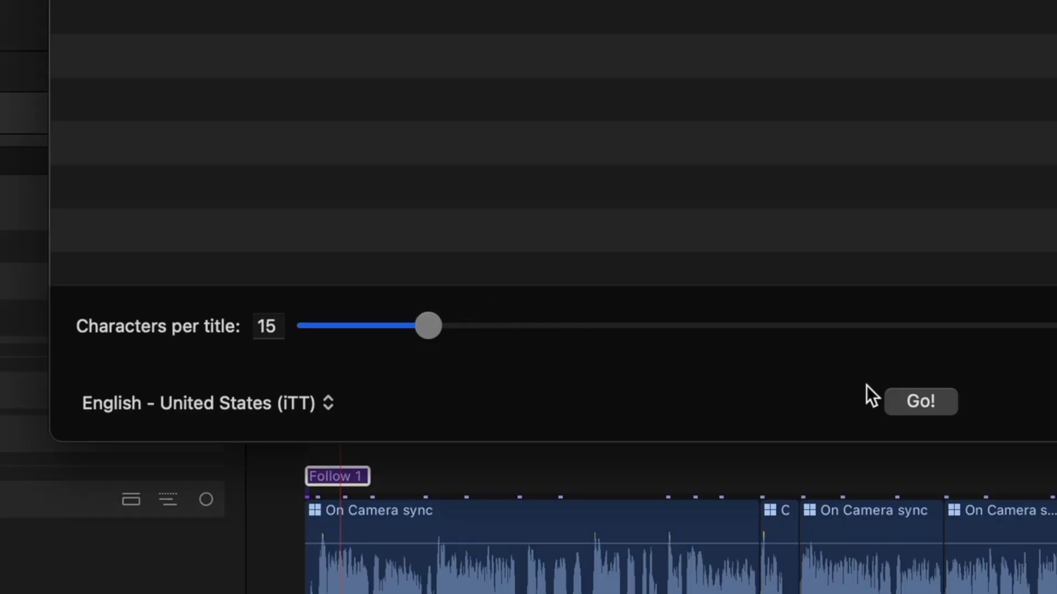
click(914, 402)
Step: Scrub the animated titles from 00:00:04:12, toggle the Captions role, and adjust a caption boundary
click(320, 453)
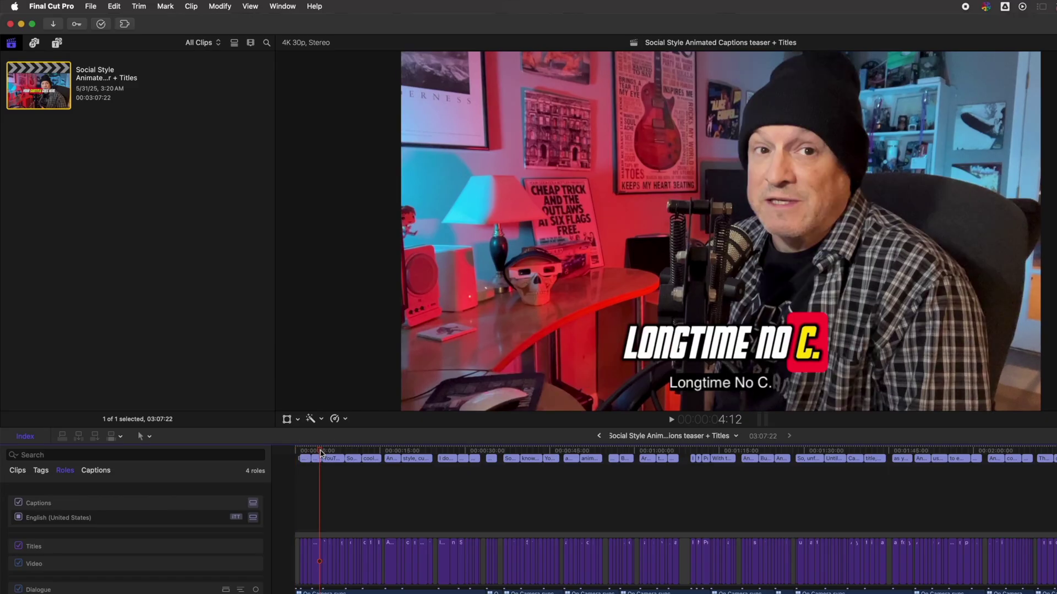
drag(320, 453, 384, 457)
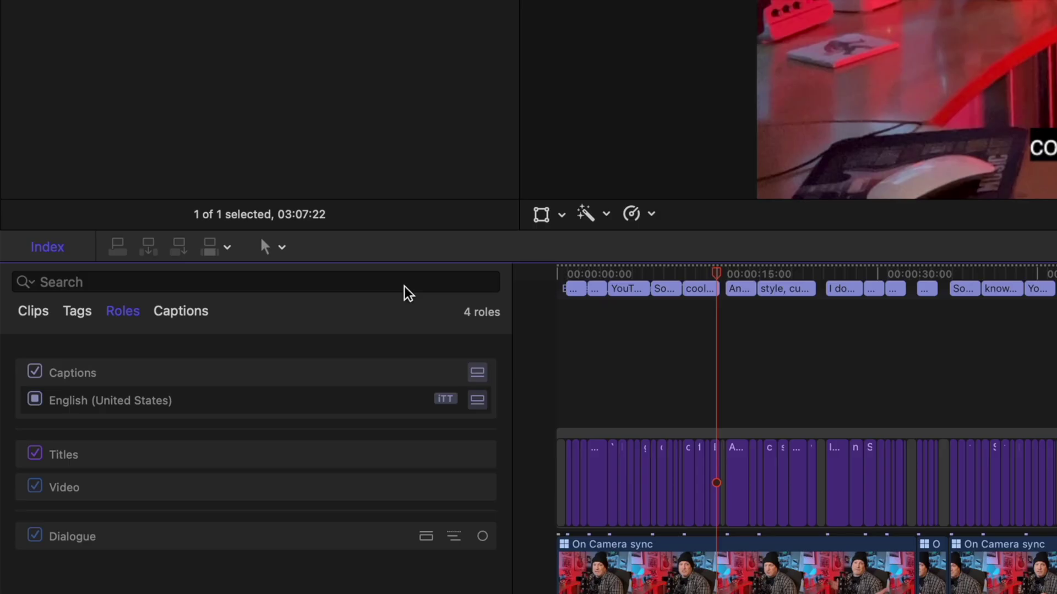
click(34, 373)
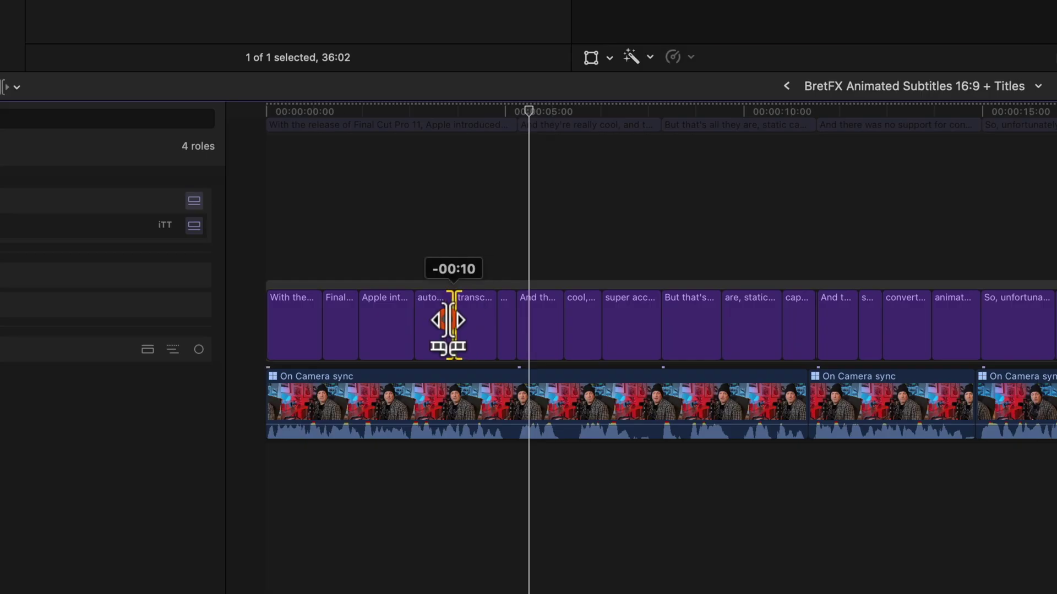
drag(446, 326, 464, 324)
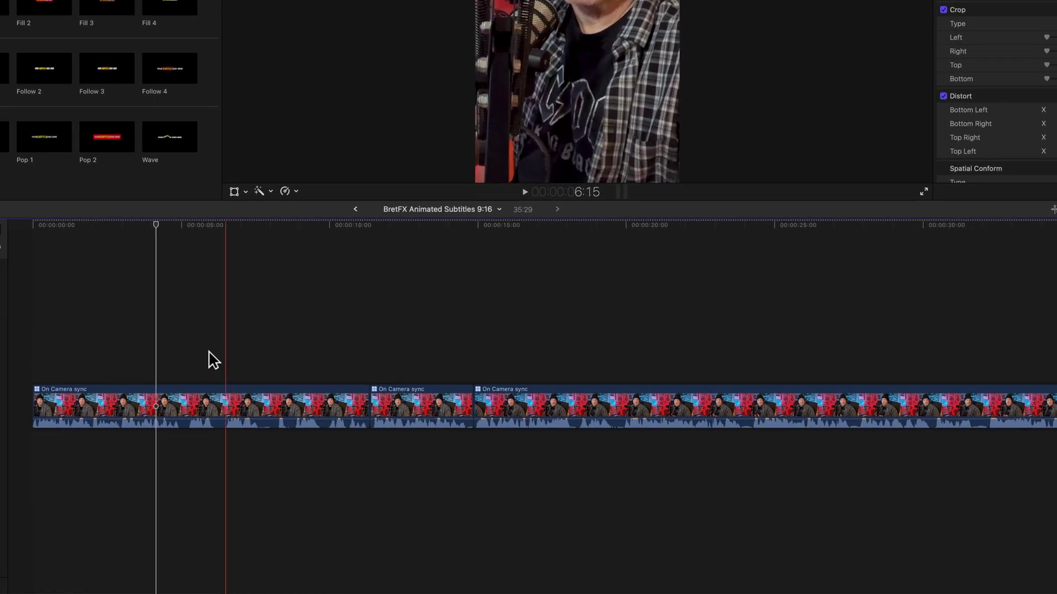
Step: Select all three On Camera sync clips and run Transcribe to Captions on them
drag(165, 353, 1035, 411)
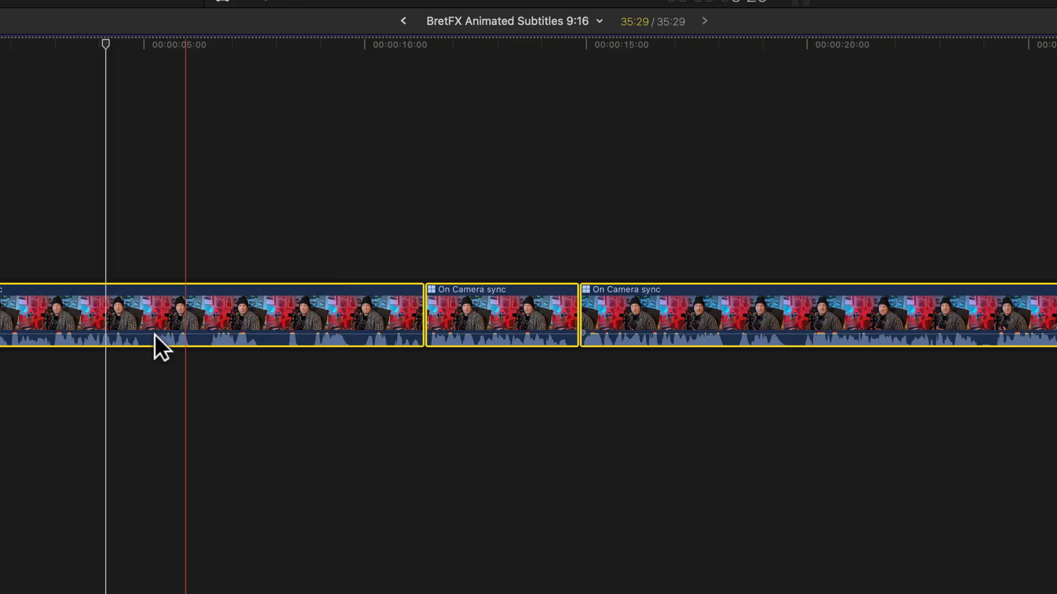
right_click(179, 408)
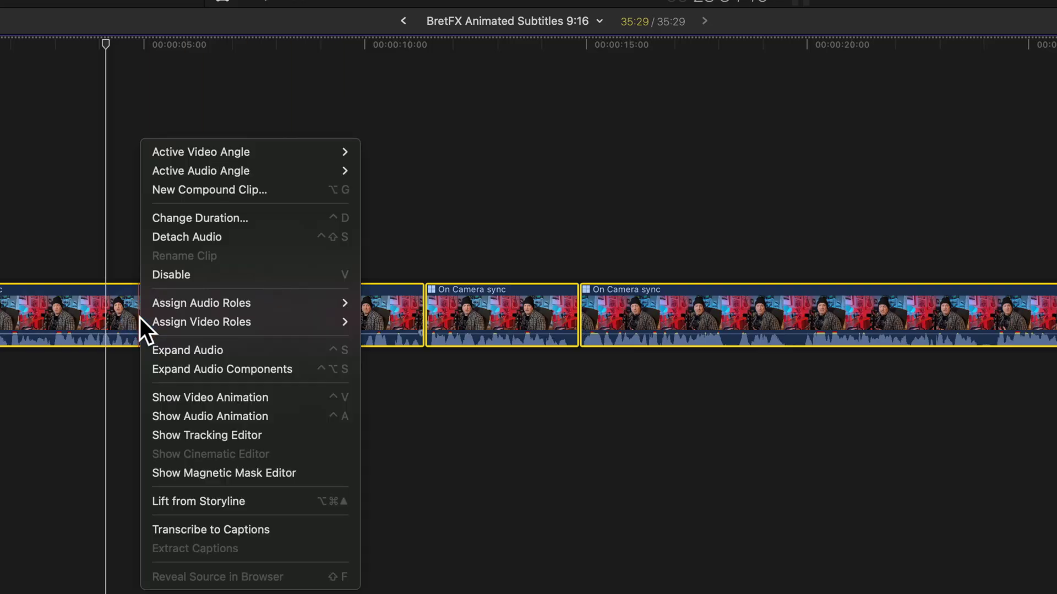
click(212, 530)
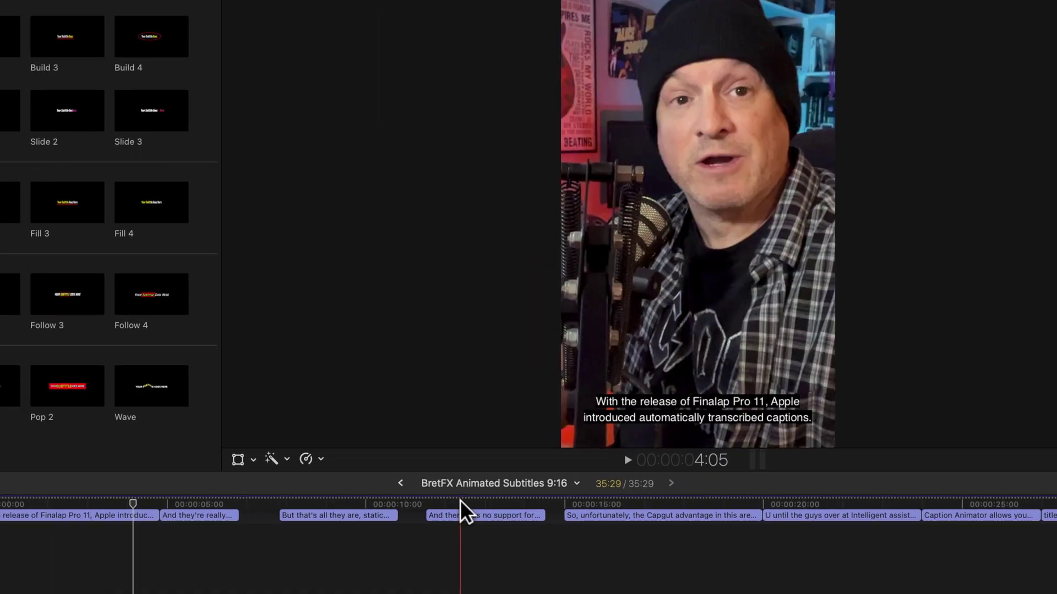
Step: Play back the captions, then extend the 'And they're really cool…' caption one second to the next caption
drag(0, 387, 0, 396)
drag(179, 533, 169, 517)
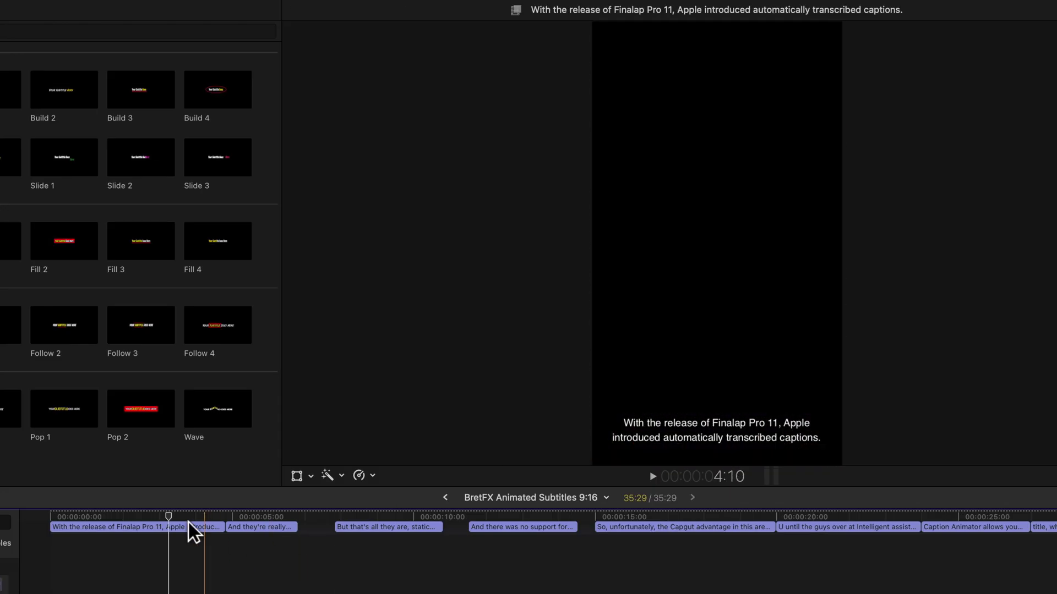
click(52, 515)
key(space)
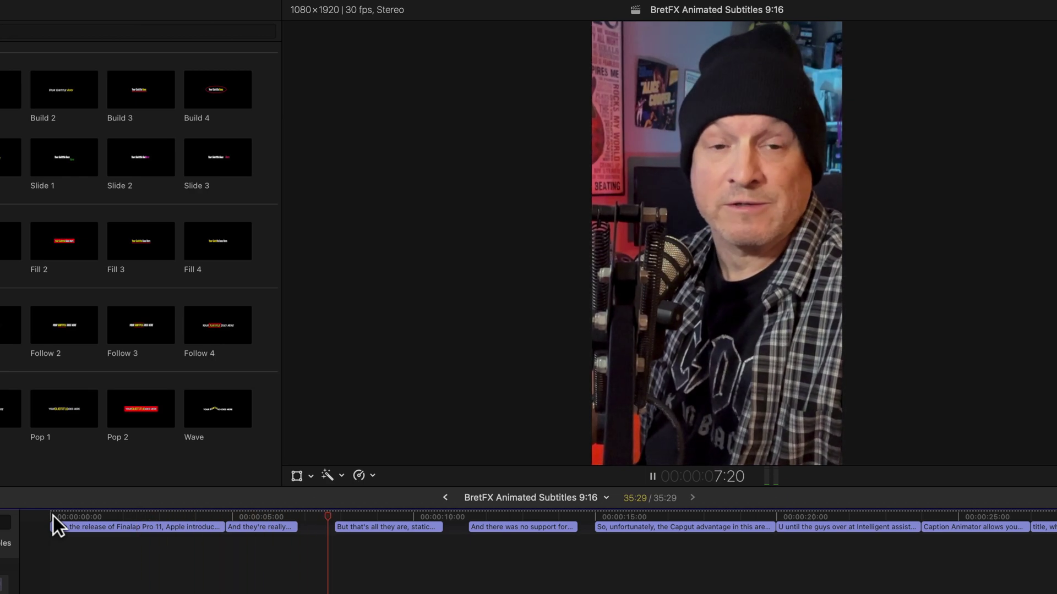
key(space)
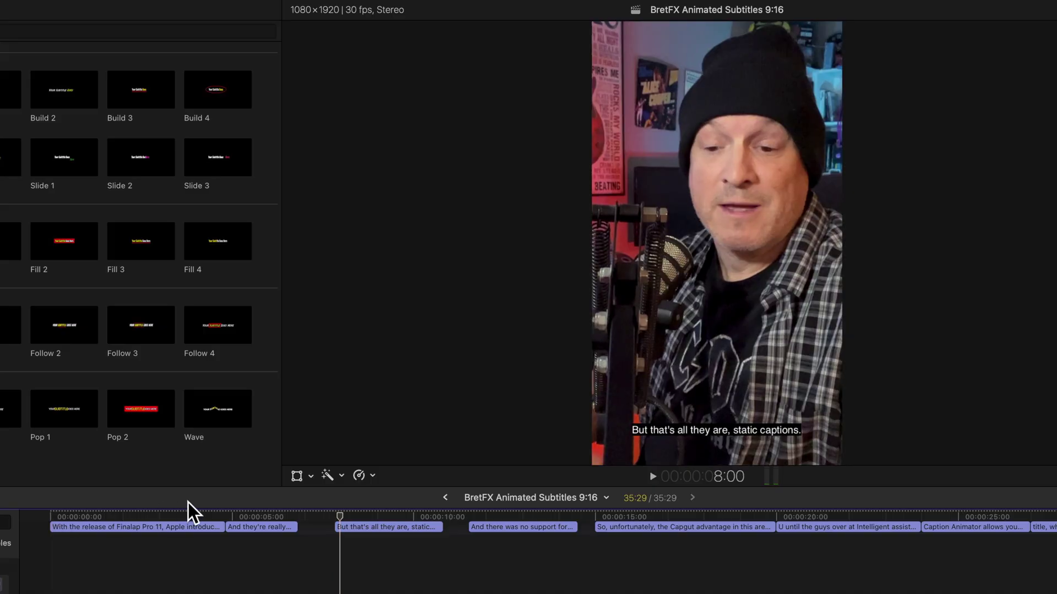
click(294, 529)
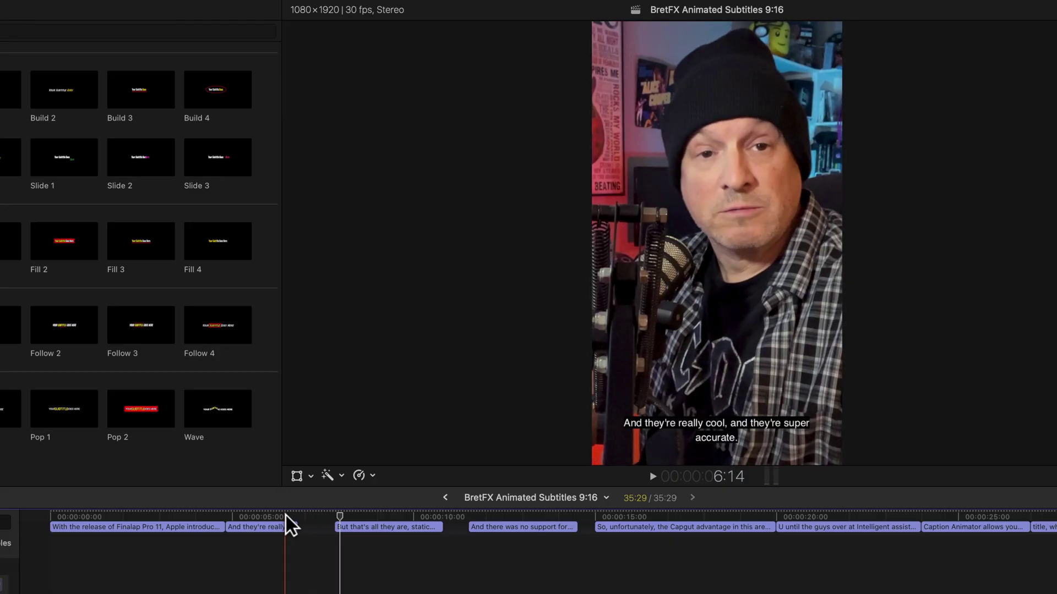
drag(287, 527, 325, 529)
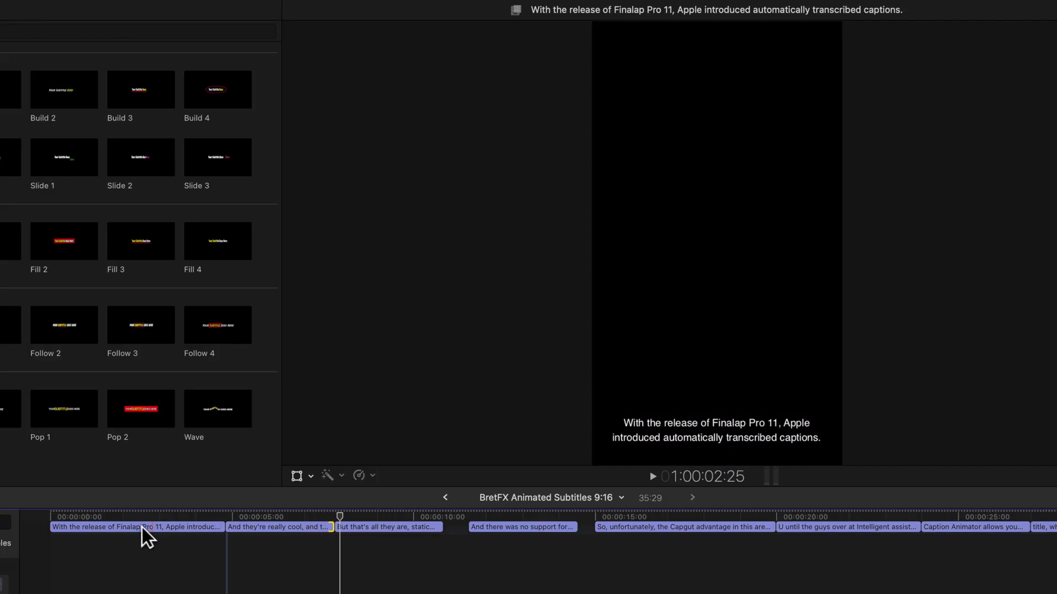
Step: Correct 'Finalap' to 'Final Cut' in the first caption's text
click(133, 527)
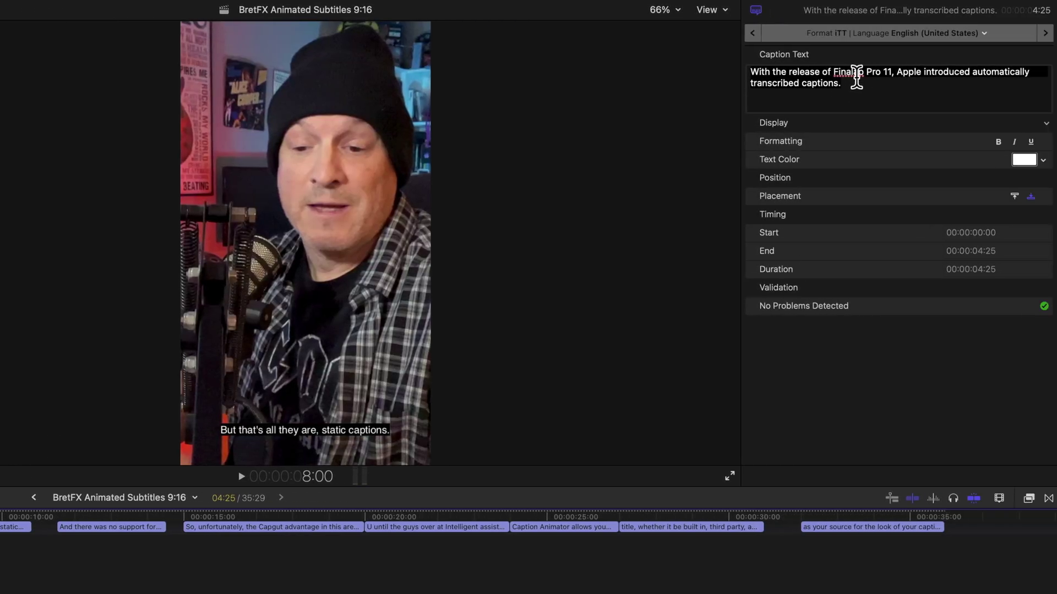
double_click(852, 73)
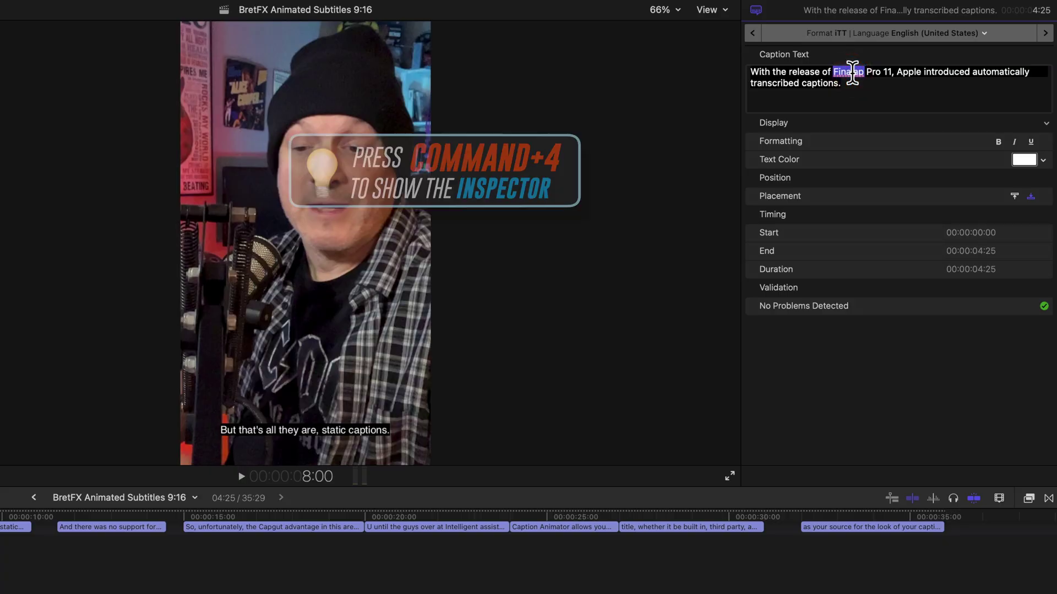
text(Final Cu)
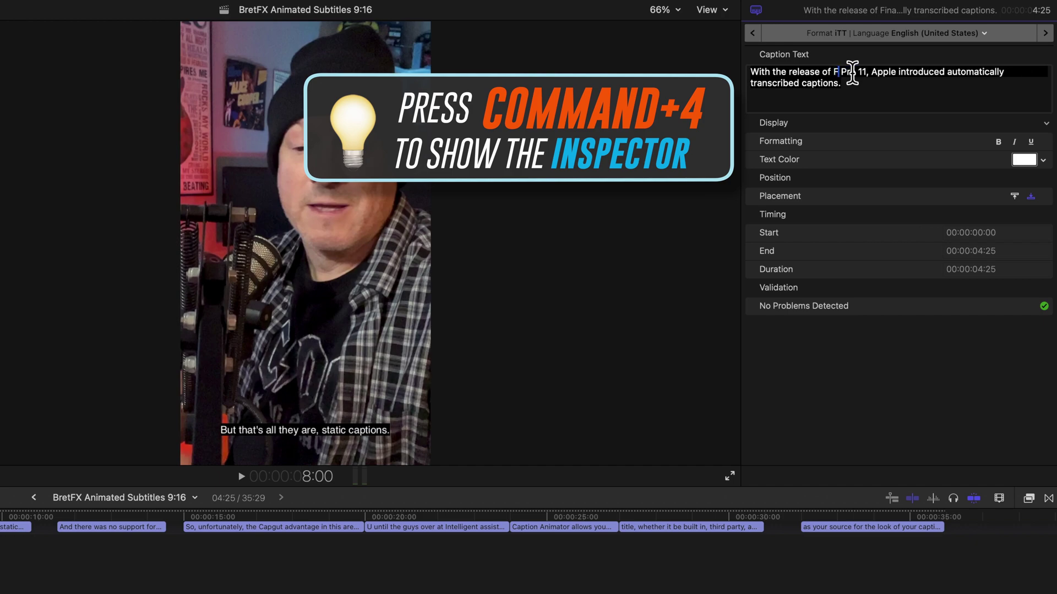
text(t)
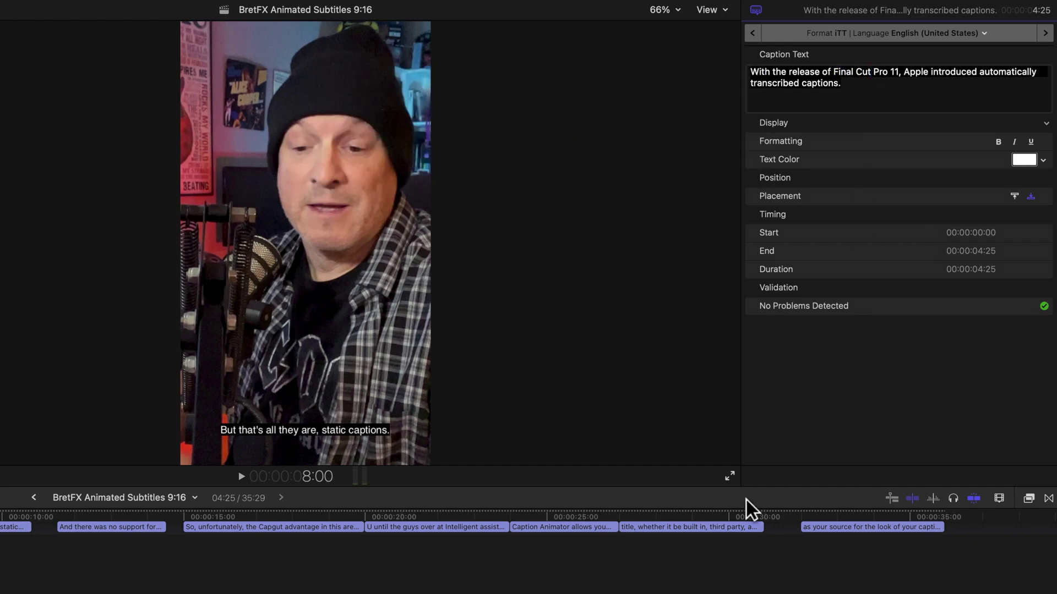
Step: Extend the 'title, whether it be built in…' caption's end to 32:00
mouse_move(724, 519)
mouse_down()
mouse_move(794, 521)
mouse_move(736, 520)
mouse_up()
key(space)
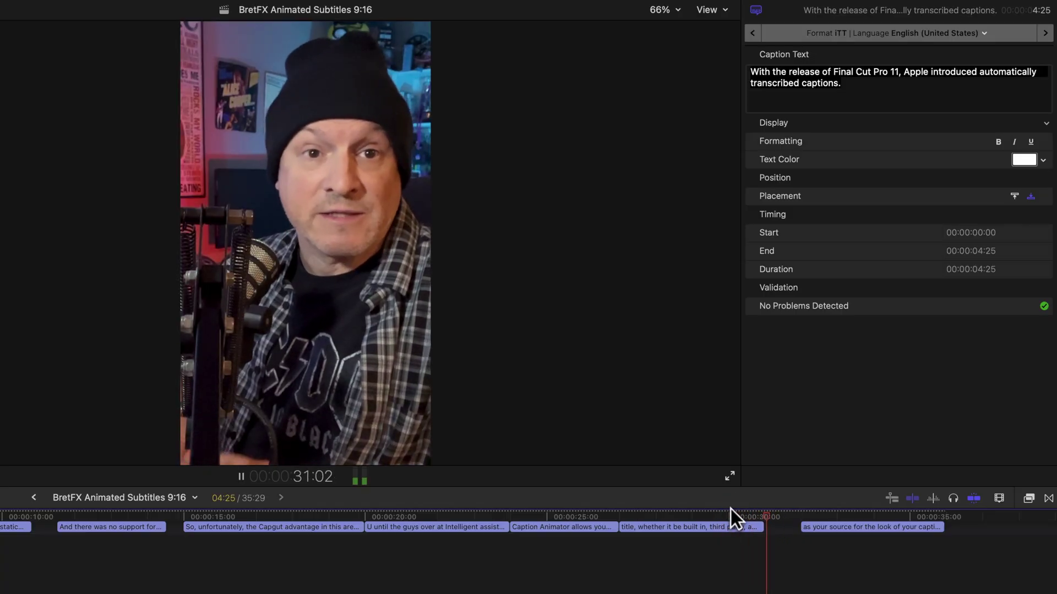
key(j)
key(k)
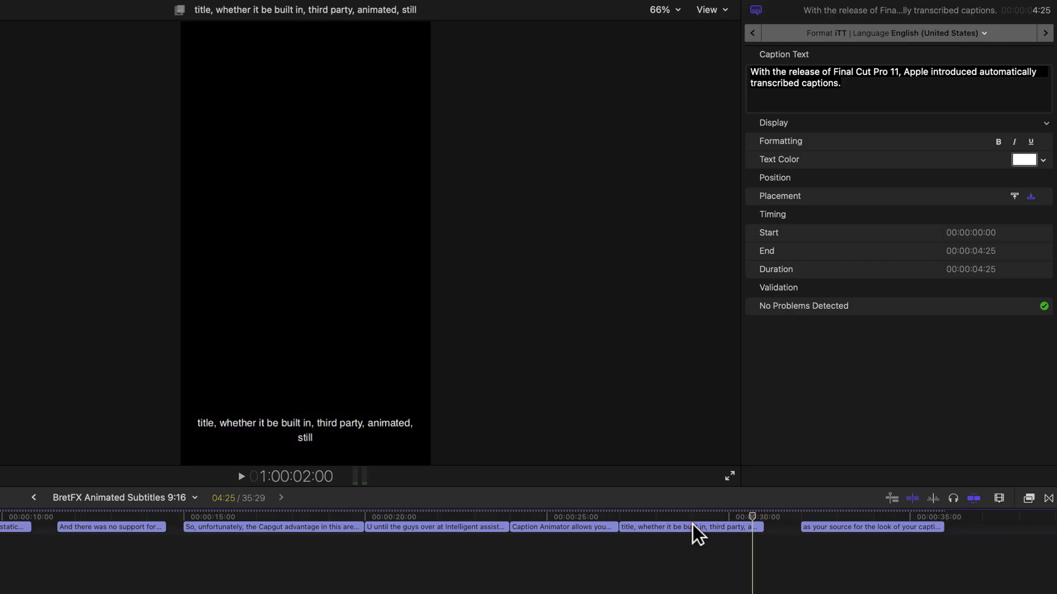
drag(761, 529, 798, 528)
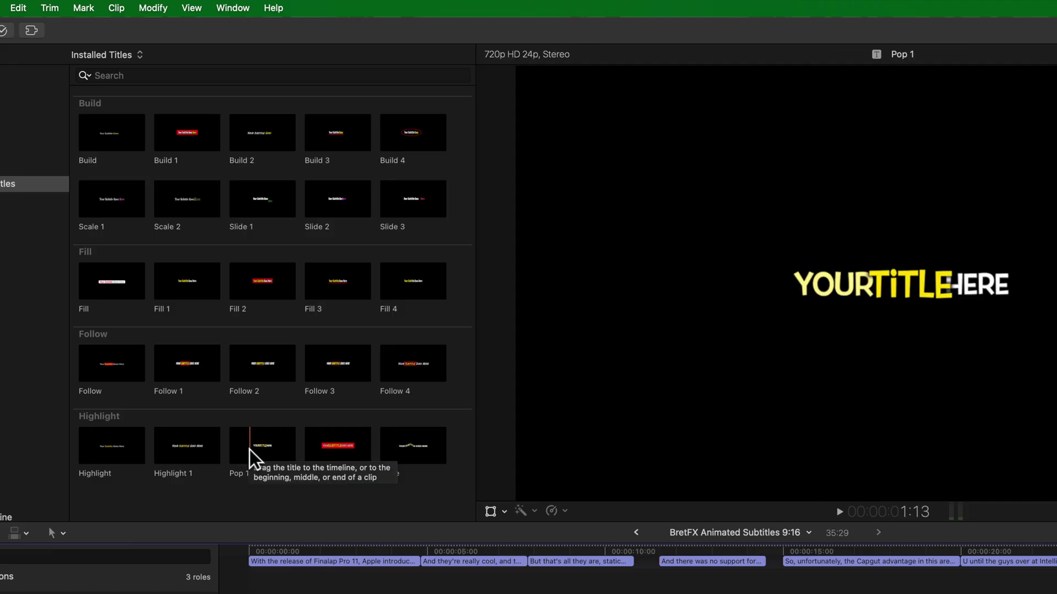
Step: Place the Highlight title above the clips at the project start, playhead at 00:00:03:00
click(94, 450)
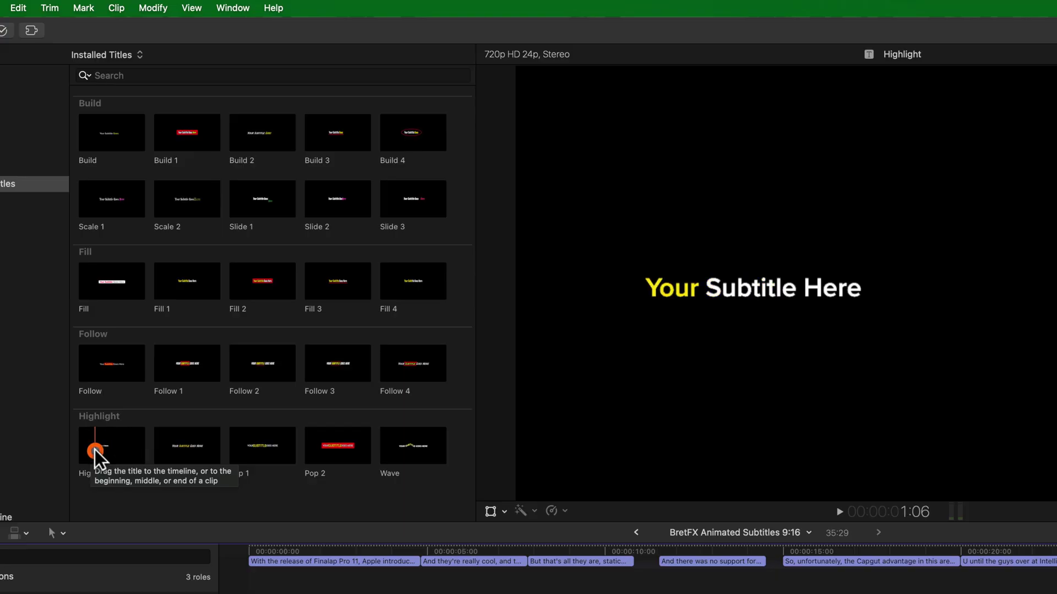
drag(94, 451, 273, 593)
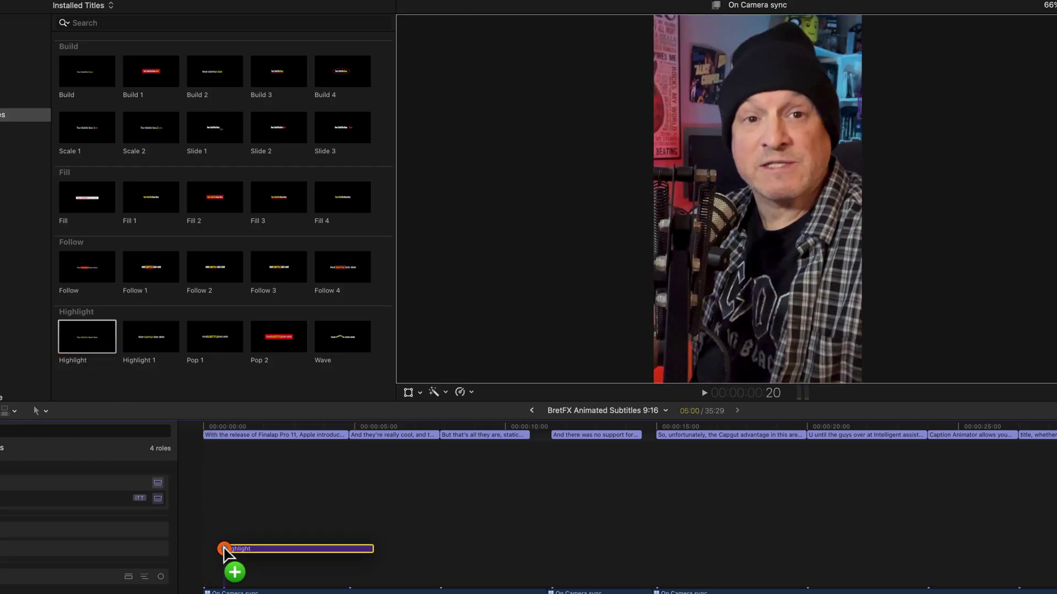
drag(224, 553, 223, 551)
drag(249, 424, 273, 426)
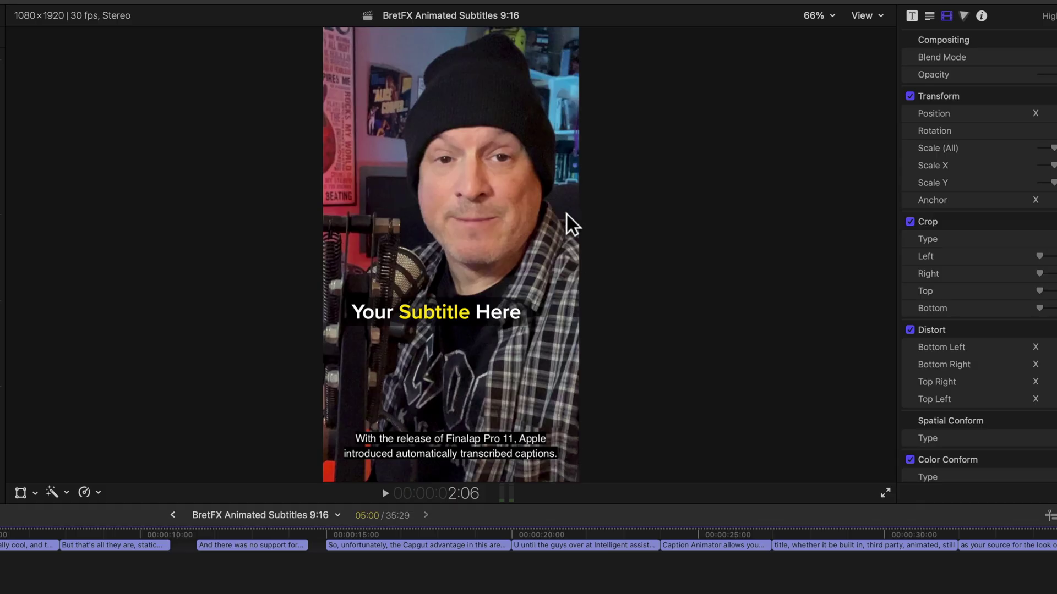
Step: Raise the Highlight title about 90 px and left-align its 'Your Subtitle Here' text
click(545, 470)
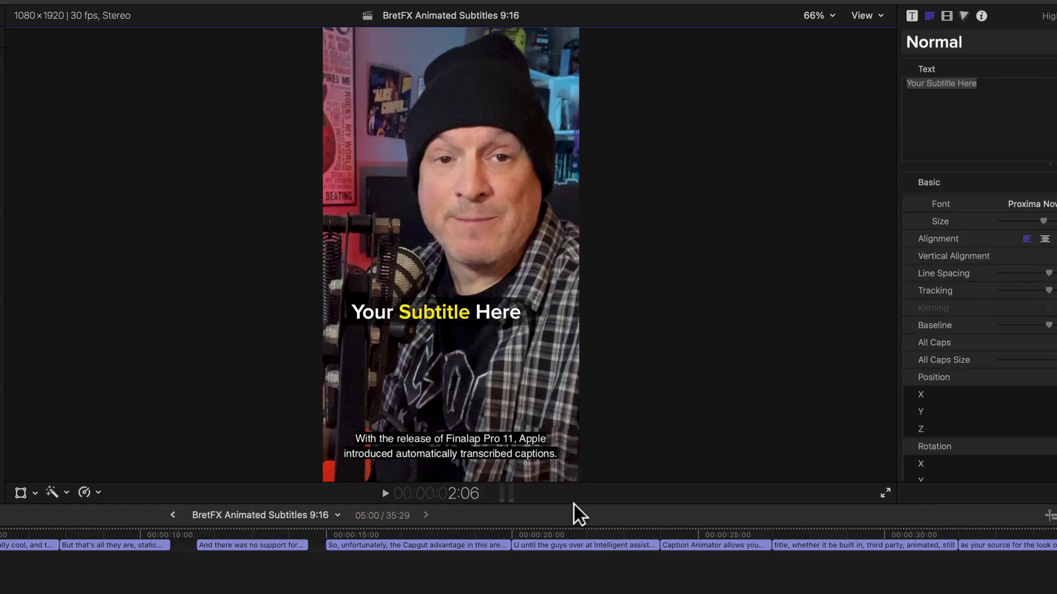
mouse_move(439, 312)
mouse_down()
mouse_move(455, 323)
mouse_move(442, 380)
mouse_move(427, 238)
mouse_move(424, 320)
mouse_up()
double_click(424, 321)
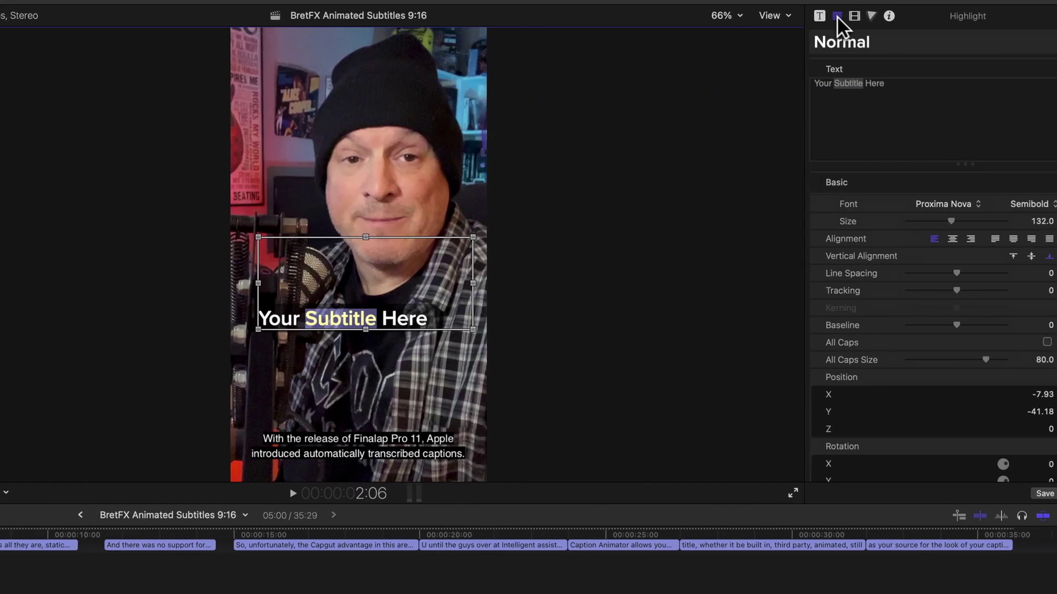
click(952, 239)
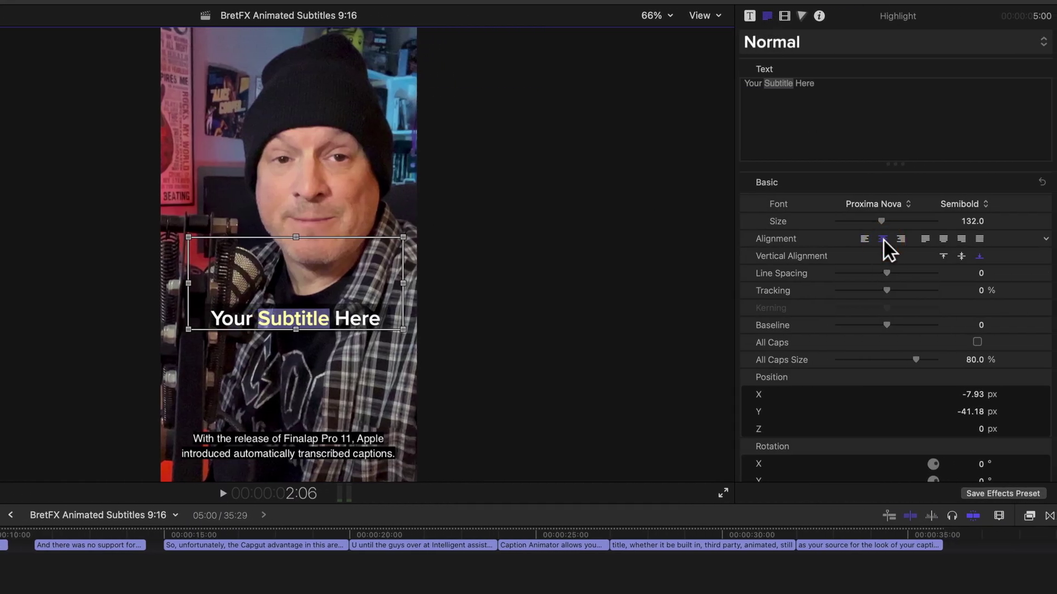
click(866, 238)
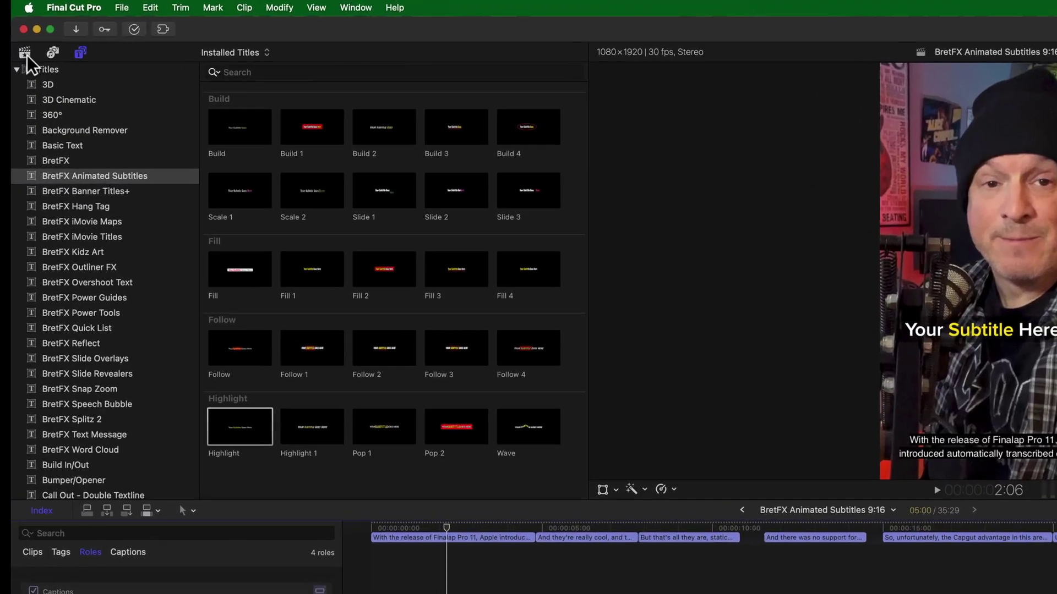
Step: Open the BretFX Animated Subtitles 16:9 project from the library's project list
click(26, 54)
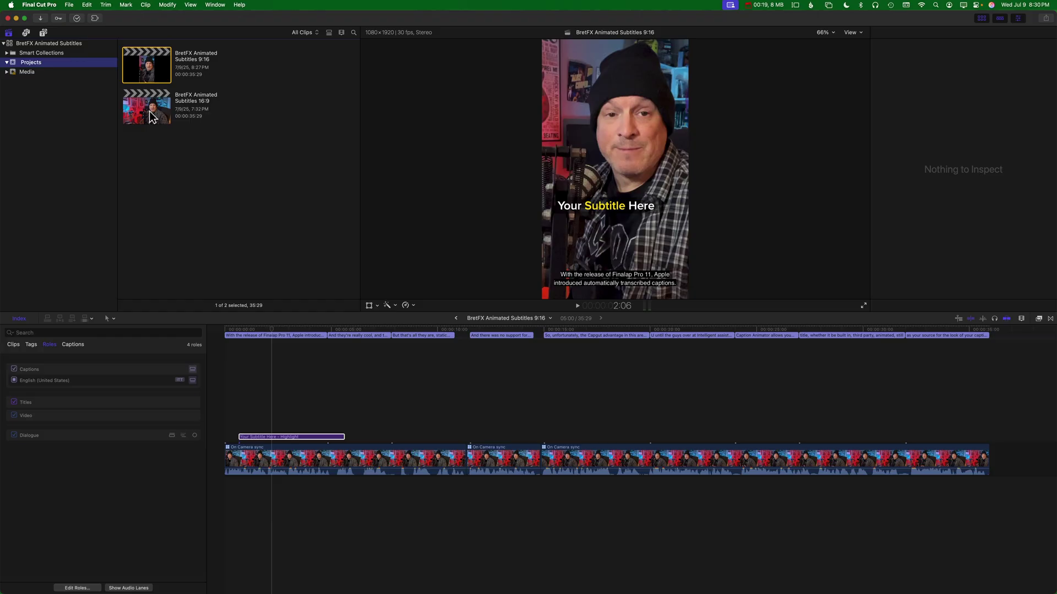
double_click(270, 193)
key(super+4)
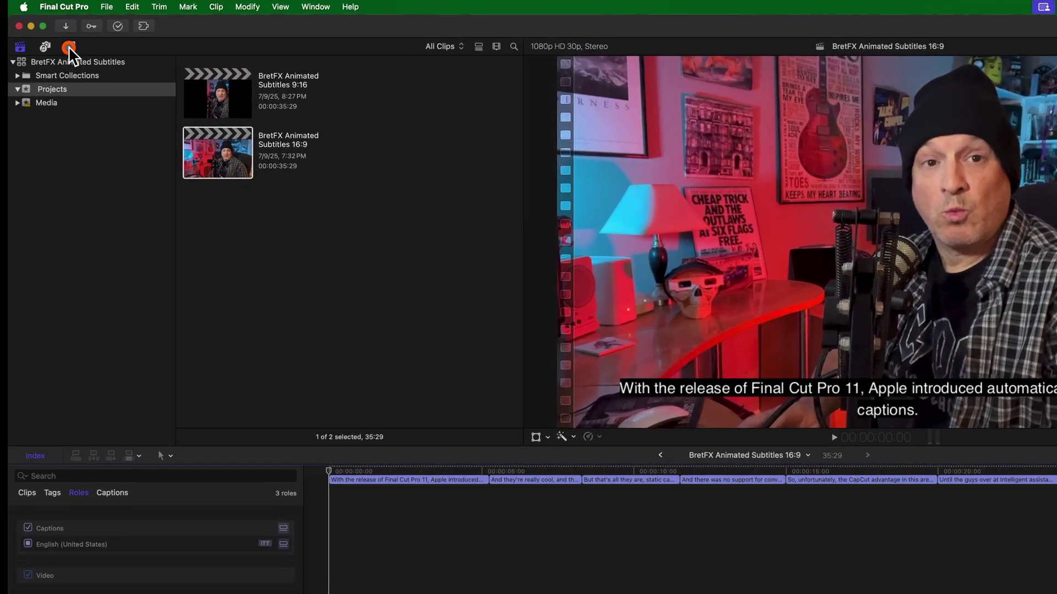
Step: Add the Highlight title above the camera clip and switch off the Captions role
click(43, 33)
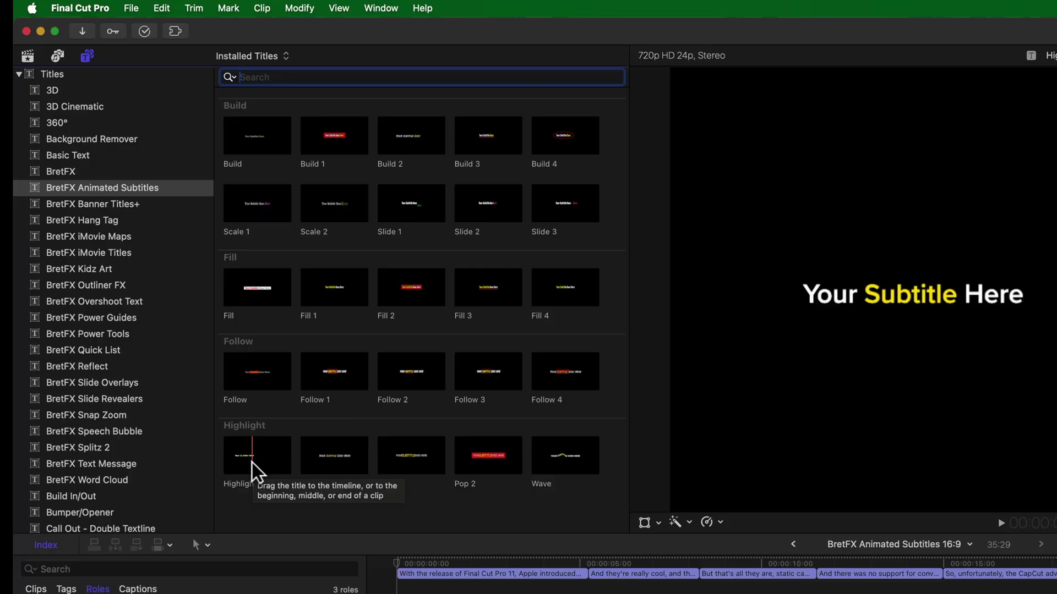
drag(250, 461, 506, 593)
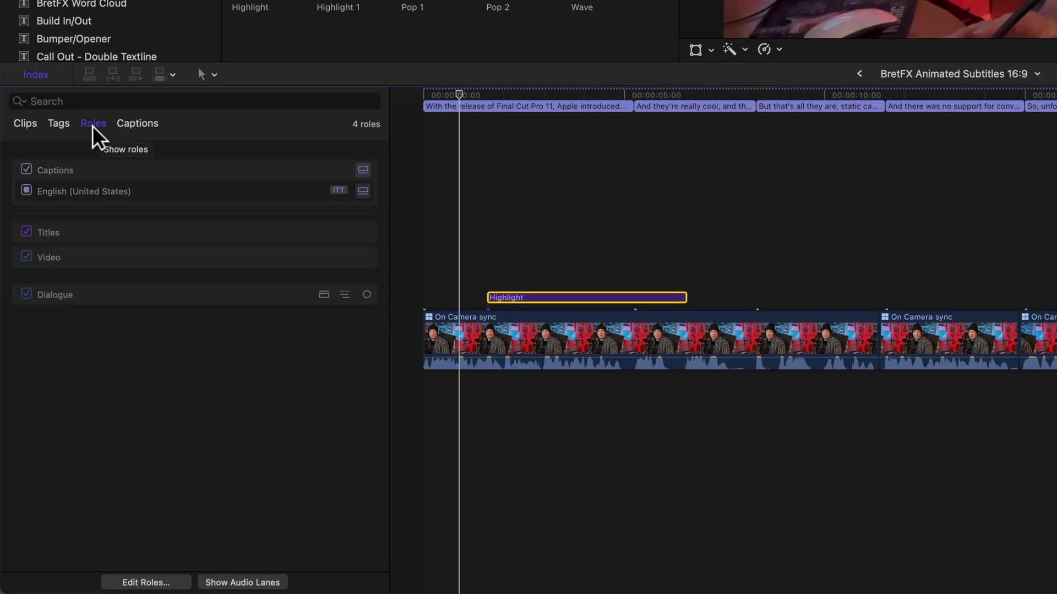
click(26, 170)
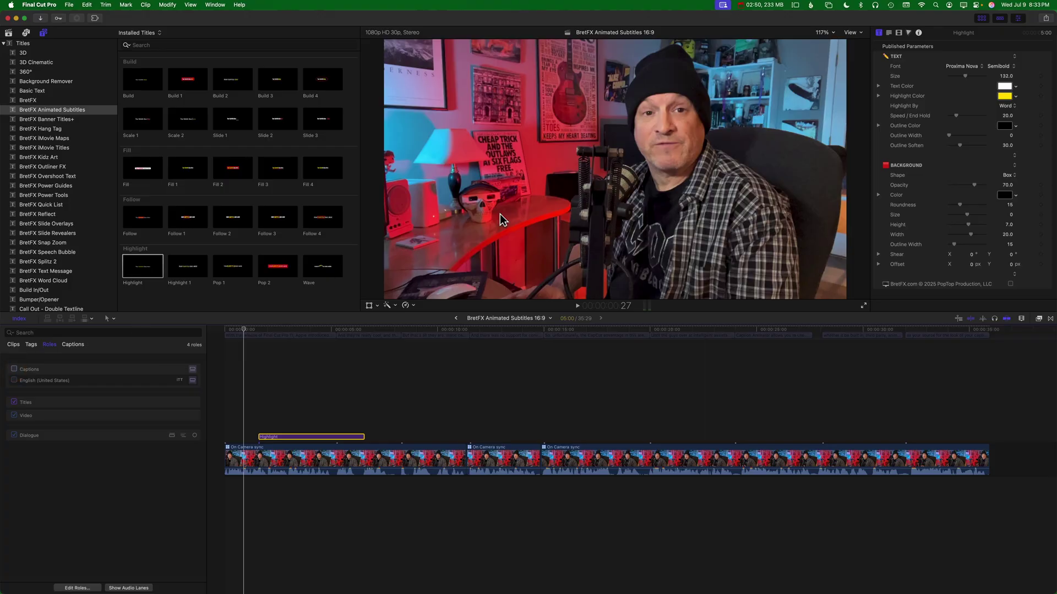
Step: At 3:09, drag the Highlight subtitle down into the lower left of the 16:9 frame
click(295, 330)
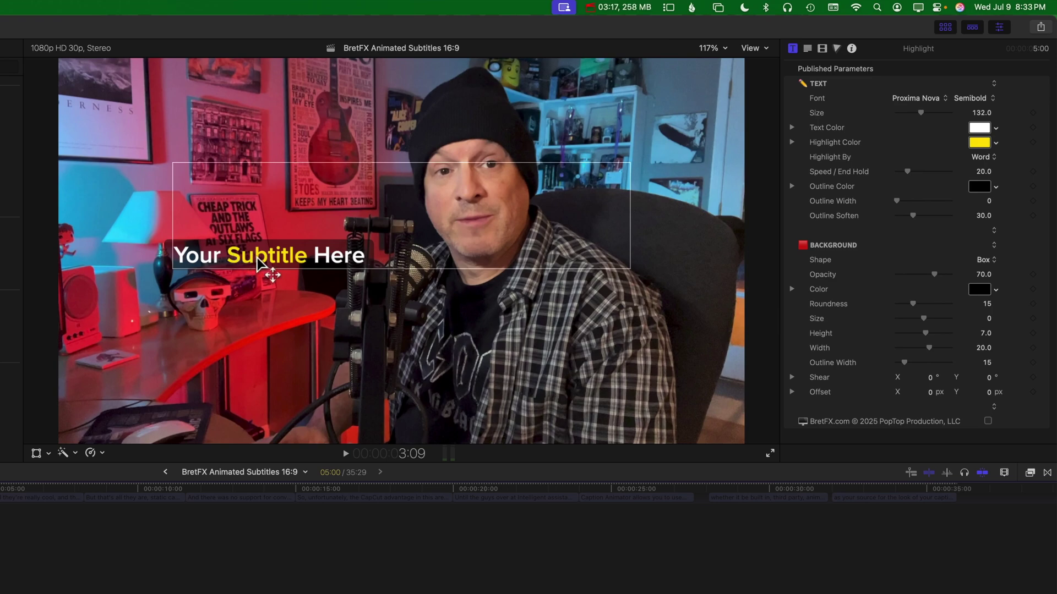
drag(259, 263, 259, 388)
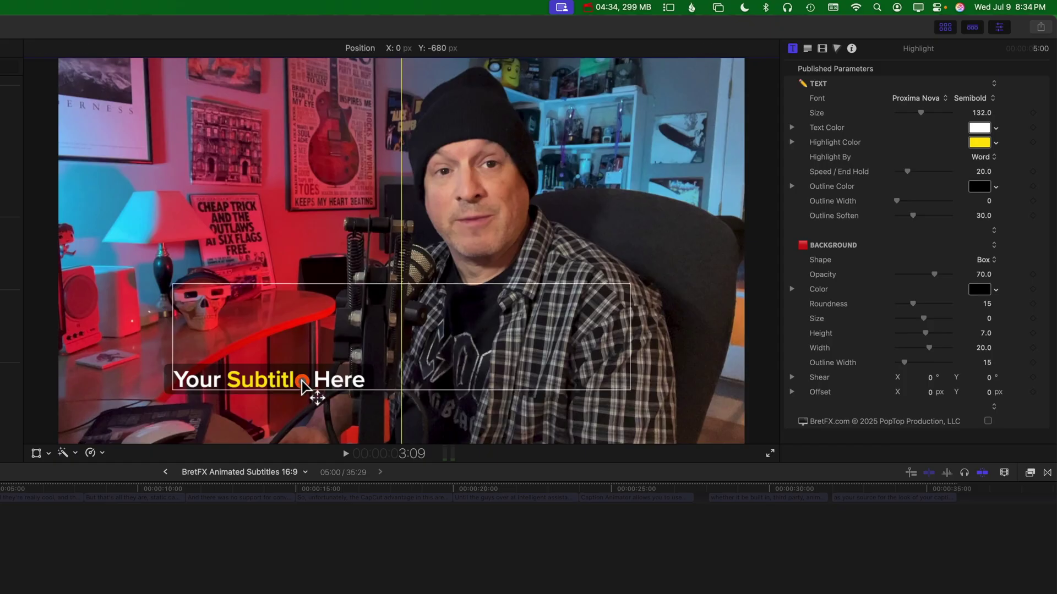
drag(316, 392, 258, 393)
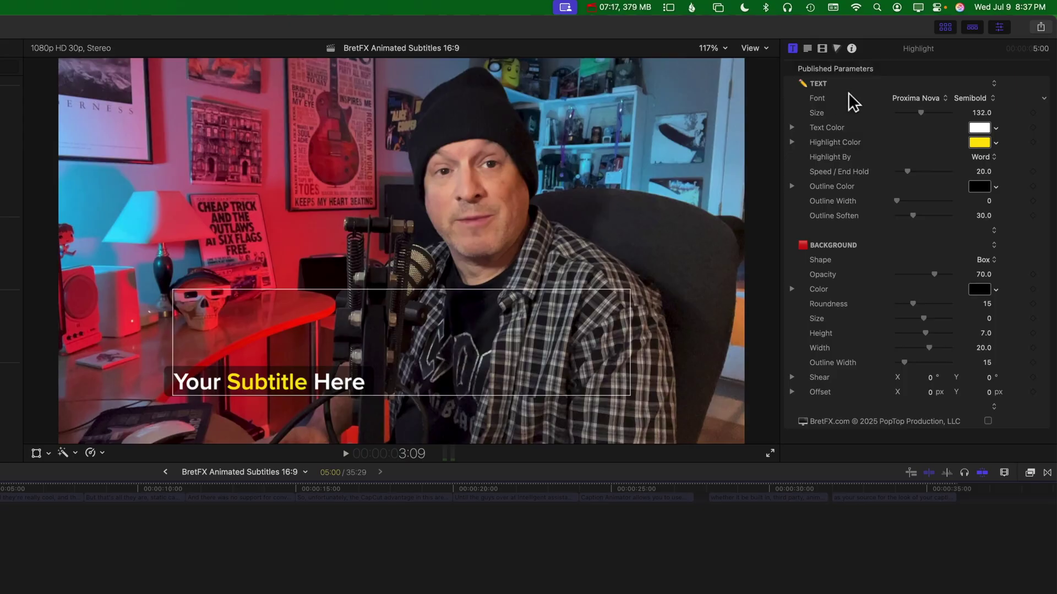
Step: Set the subtitle to Rammetto One at size 106 with light blue text colour
click(919, 99)
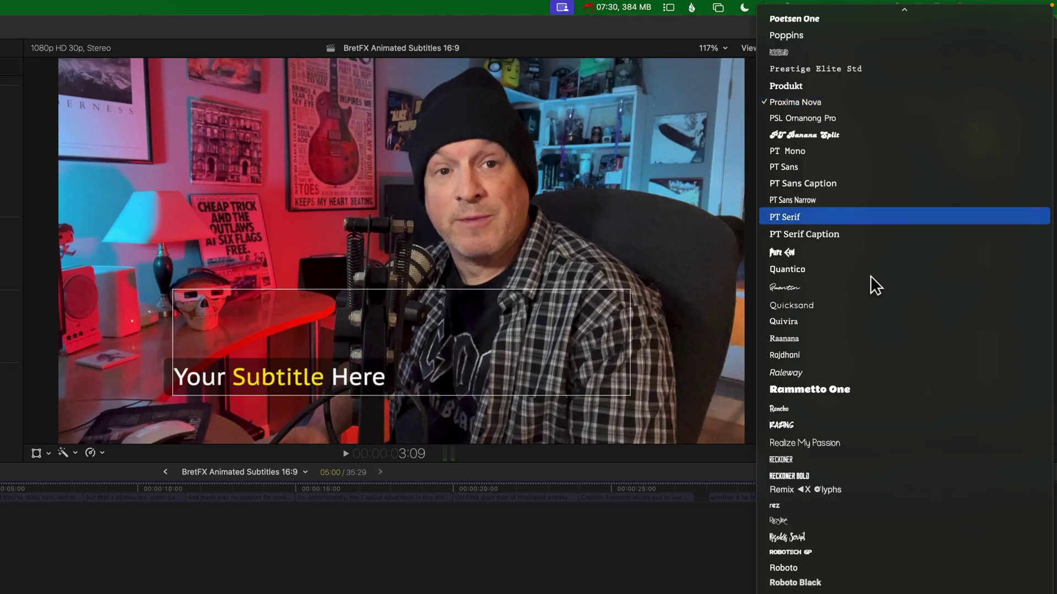
click(814, 388)
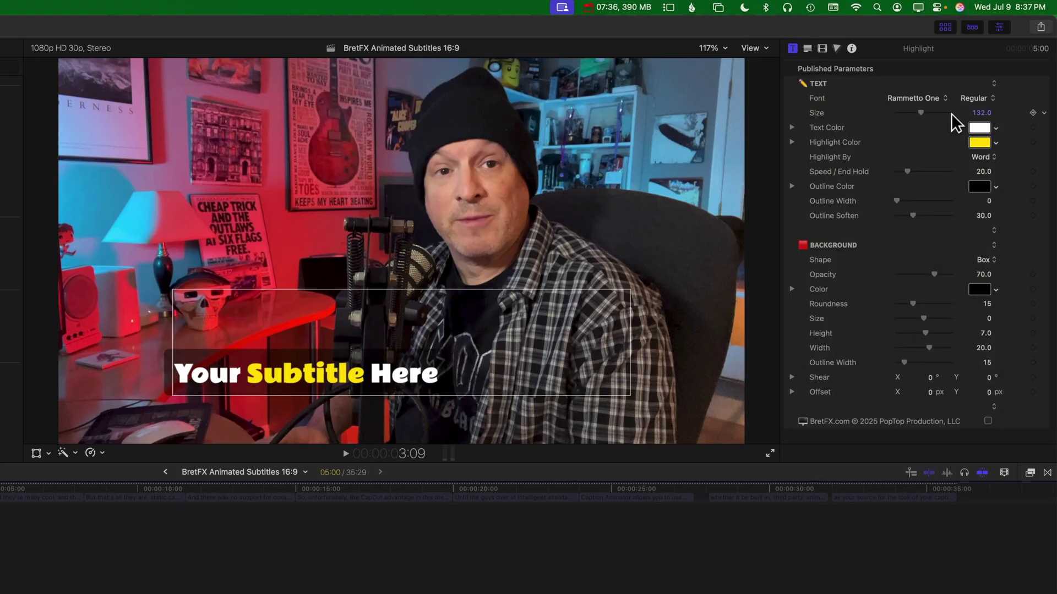
drag(918, 112, 915, 115)
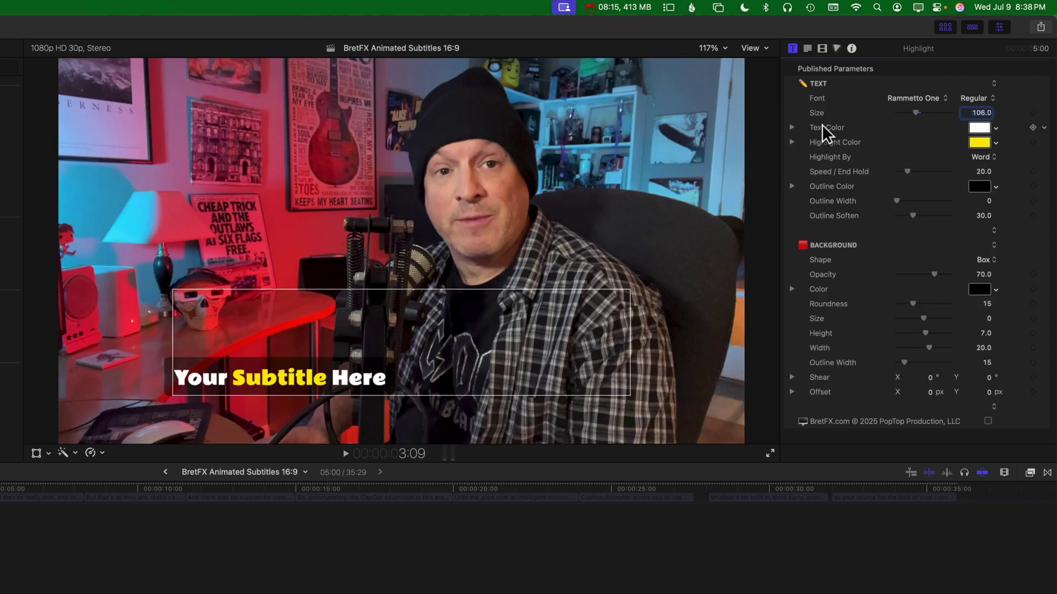
click(983, 128)
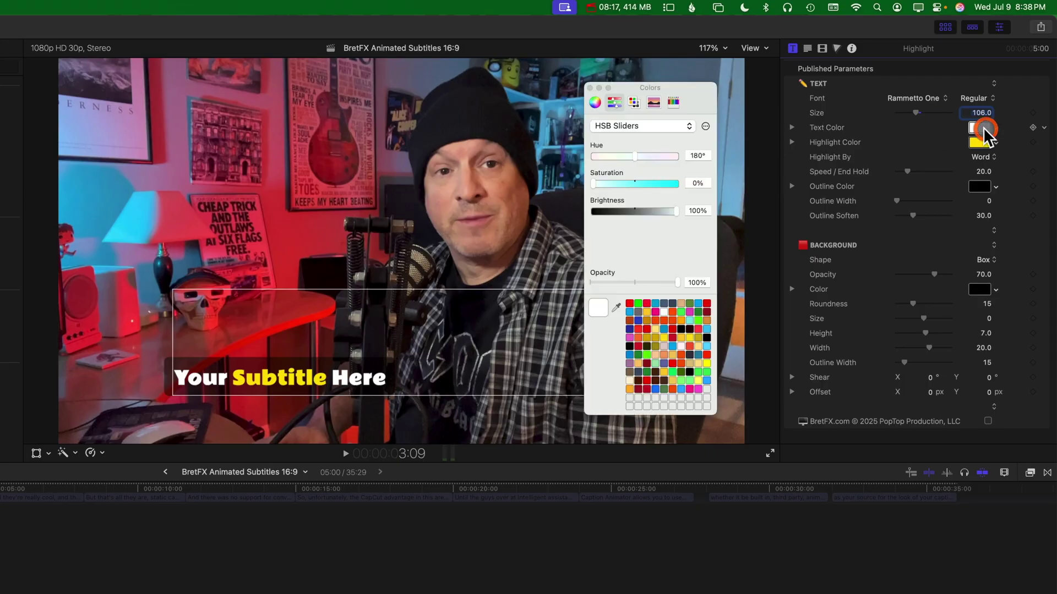
click(706, 329)
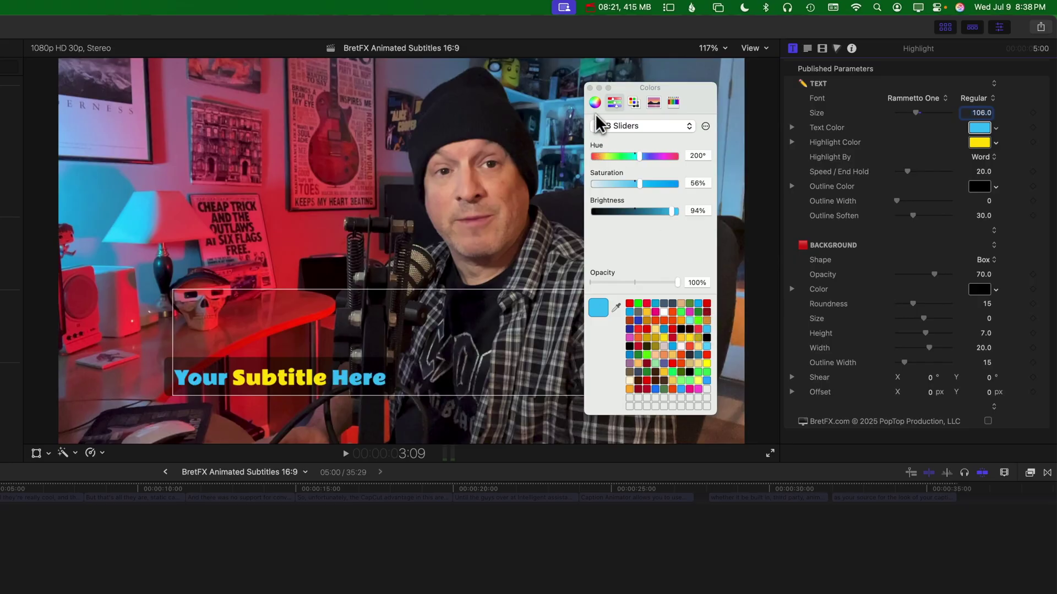
click(590, 89)
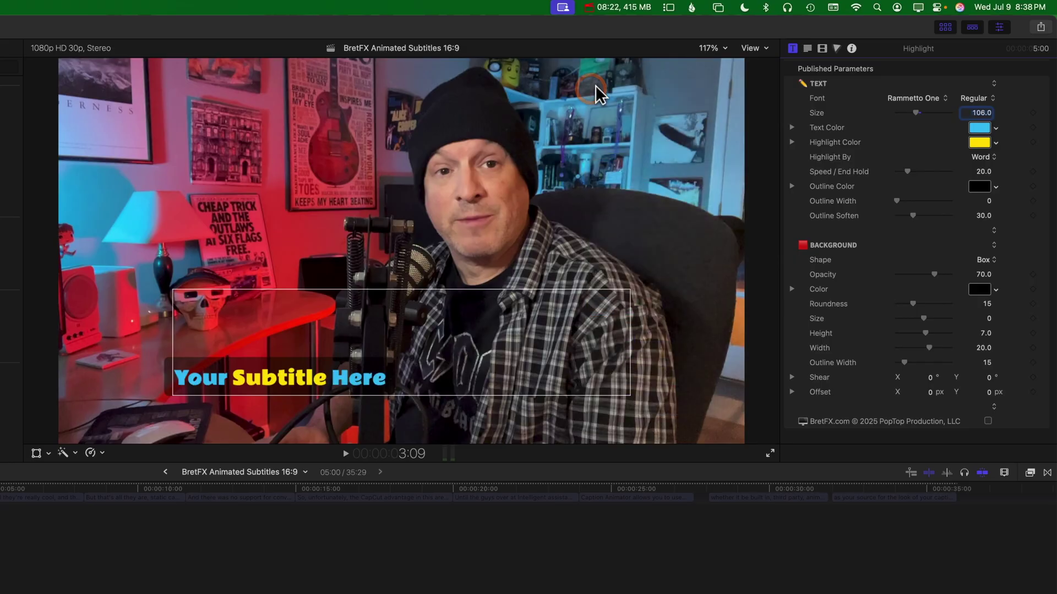
click(983, 159)
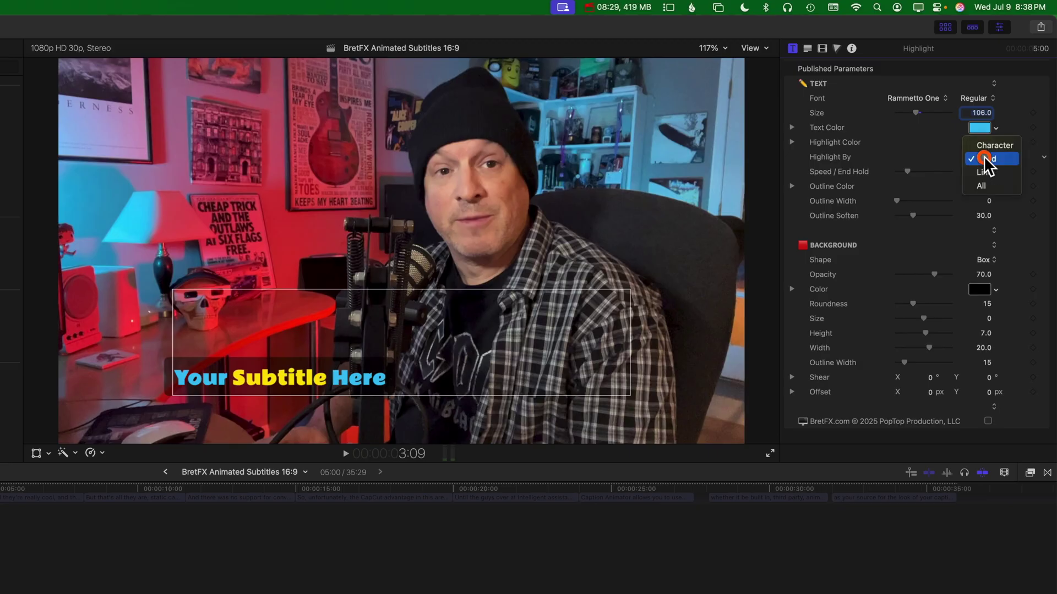
click(984, 158)
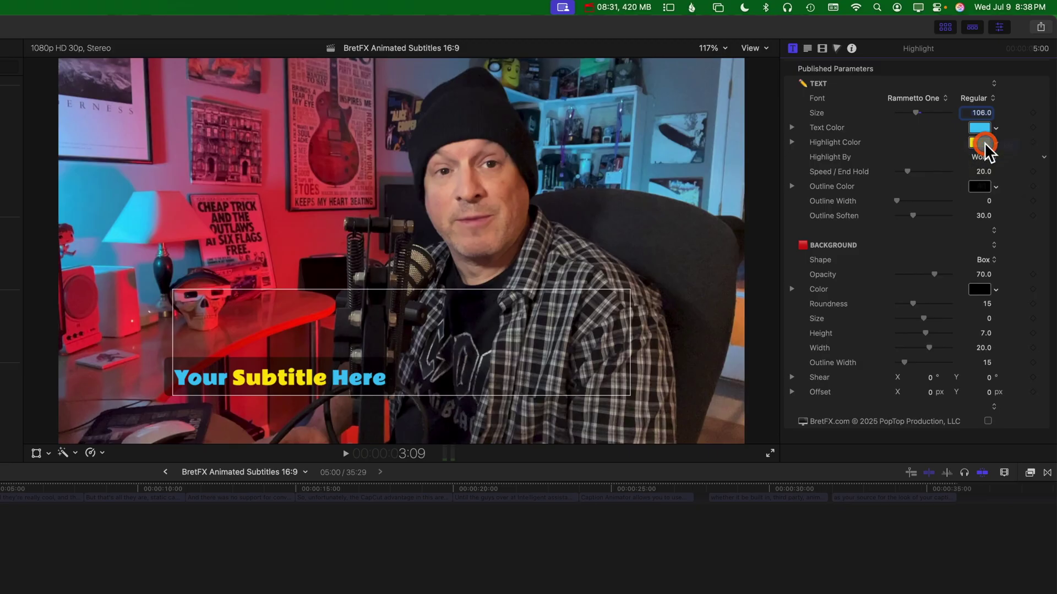
click(981, 156)
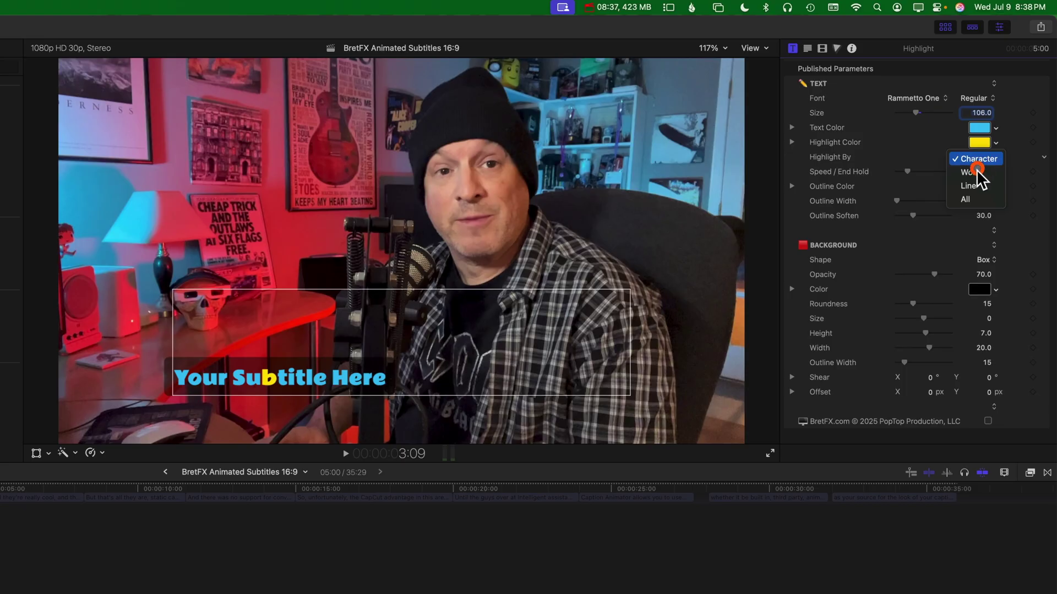
click(974, 173)
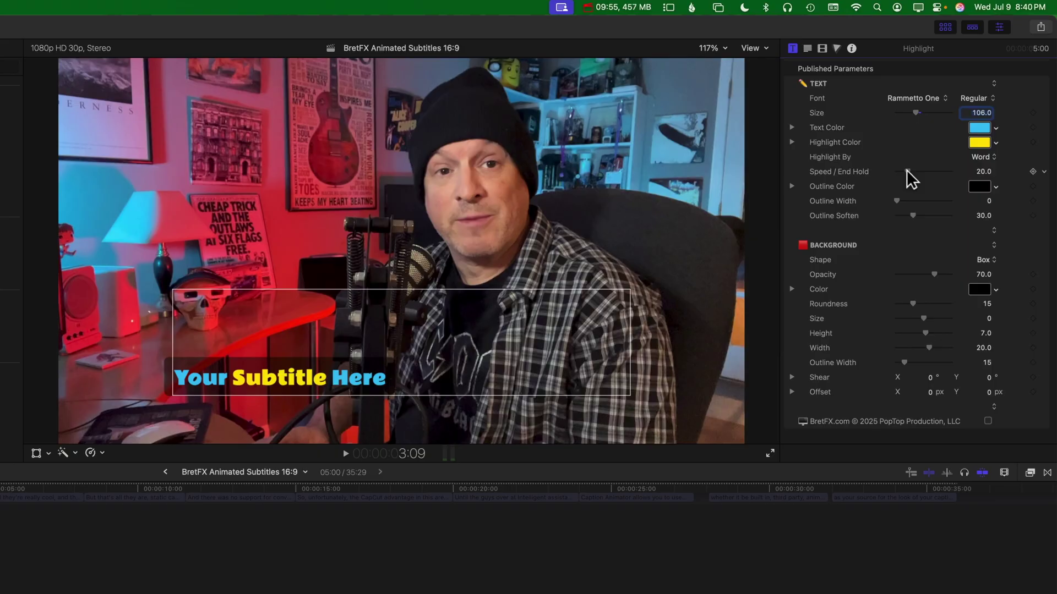
drag(906, 170, 889, 170)
drag(64, 414, 175, 425)
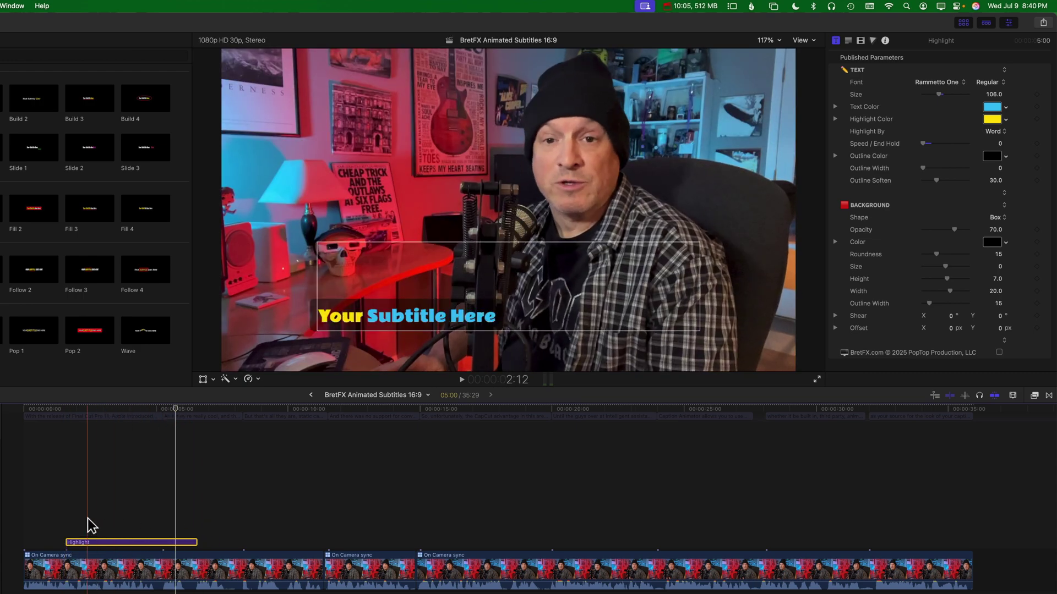
drag(922, 143, 929, 144)
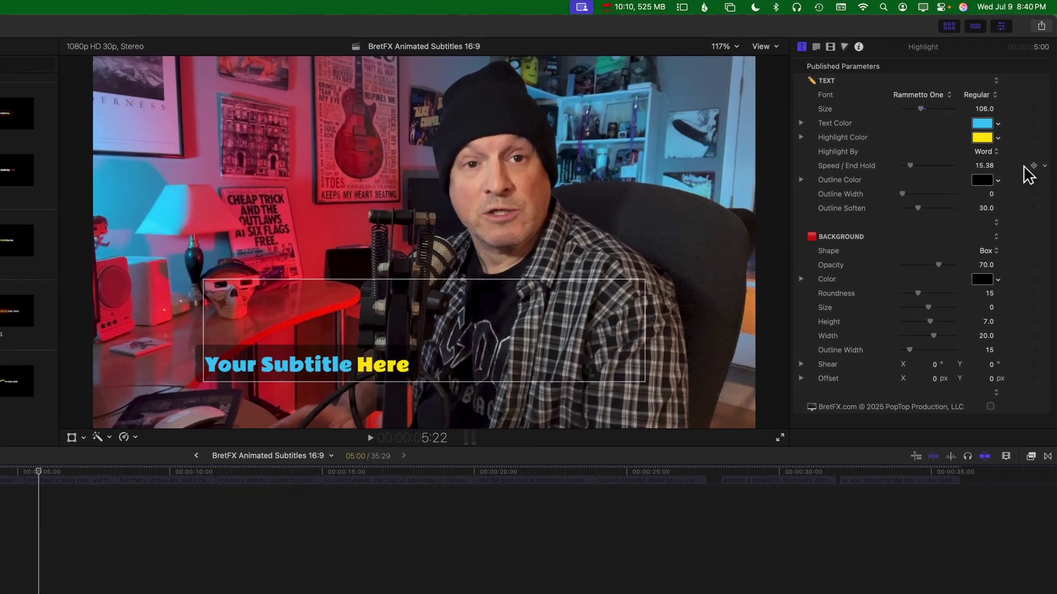
click(1044, 153)
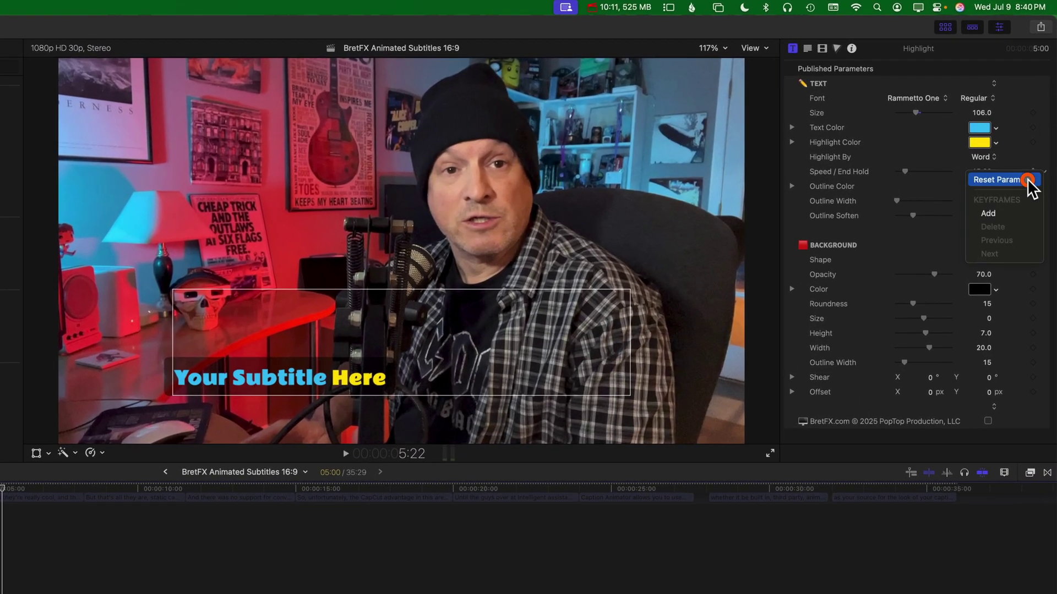
click(1032, 169)
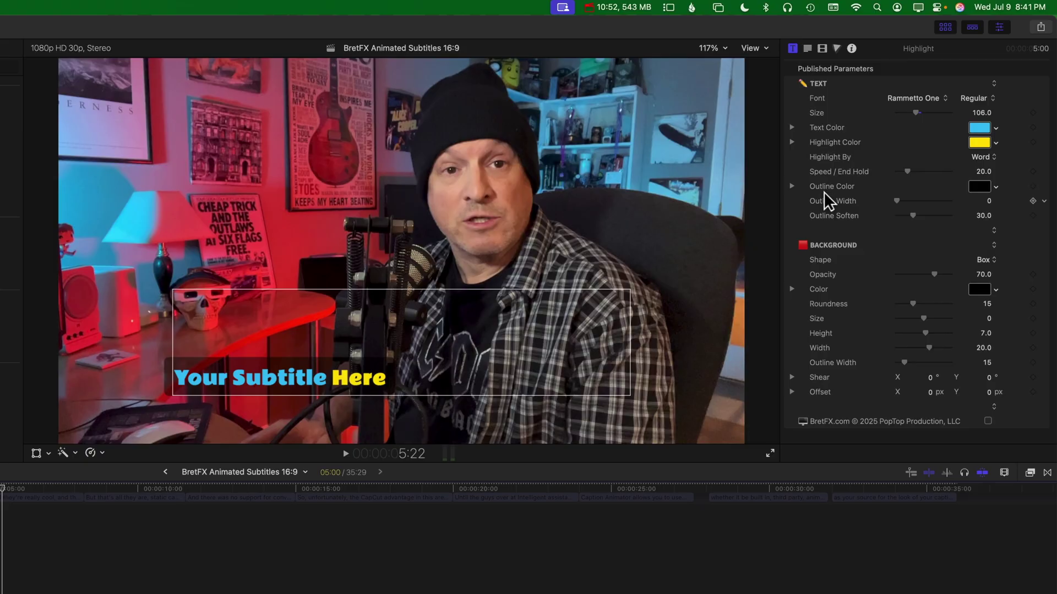
Step: Make the subtitle's outline white and widen it to 17.21
click(980, 186)
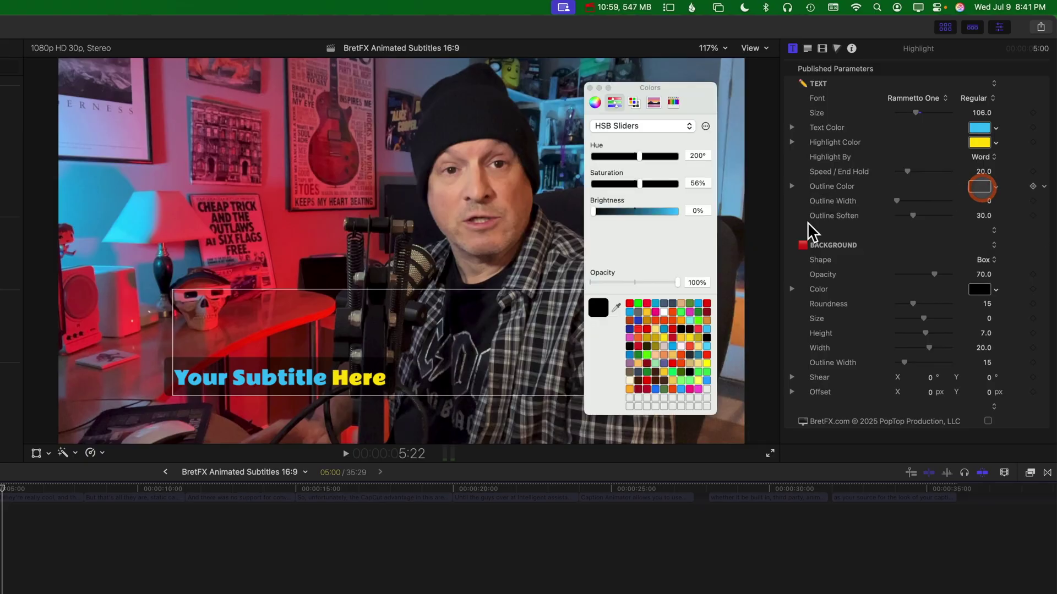
click(664, 312)
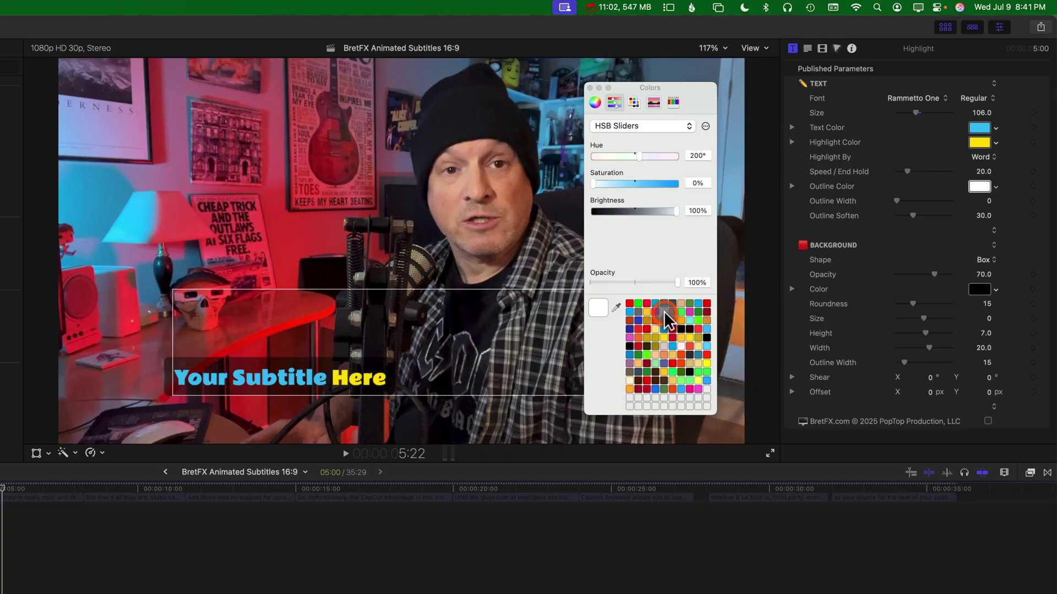
click(591, 88)
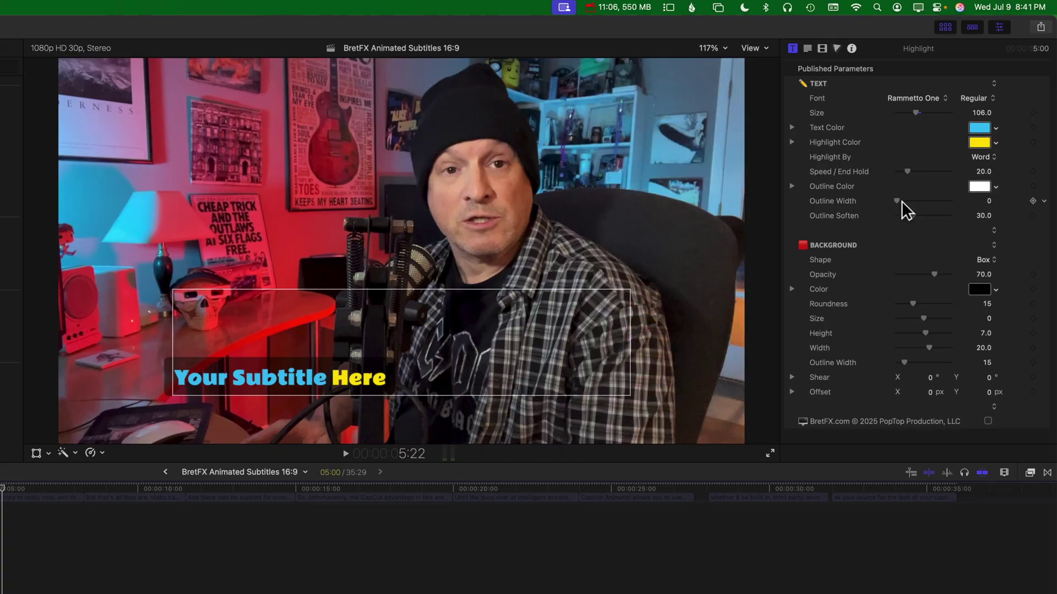
mouse_move(895, 200)
mouse_down()
mouse_move(910, 199)
mouse_move(903, 213)
mouse_move(869, 214)
mouse_move(903, 201)
mouse_up()
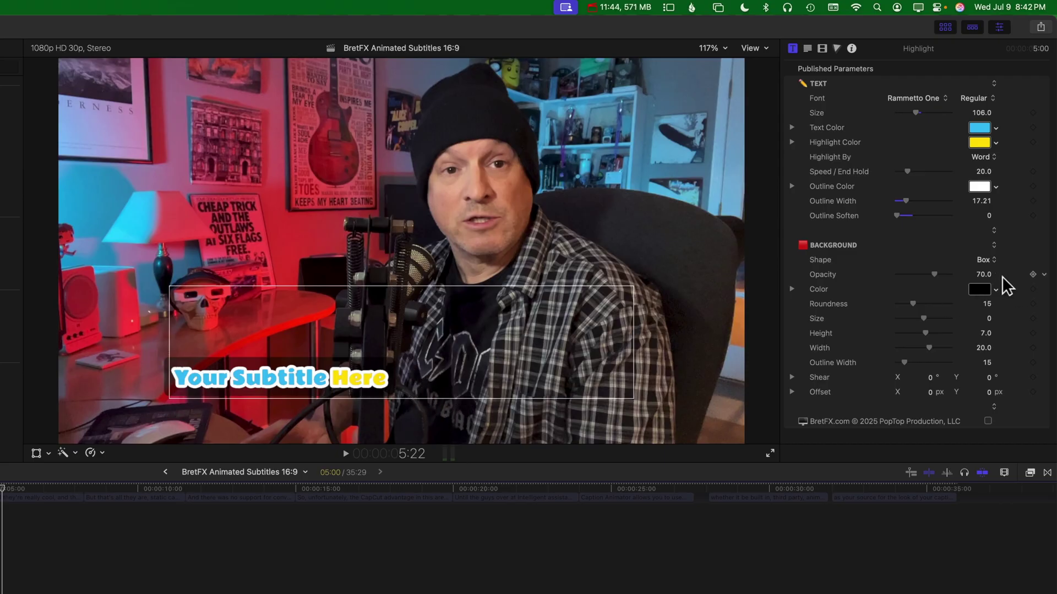
Step: Try no background, then Box Outline, Circle and Circle Outline shapes behind the subtitle
click(984, 261)
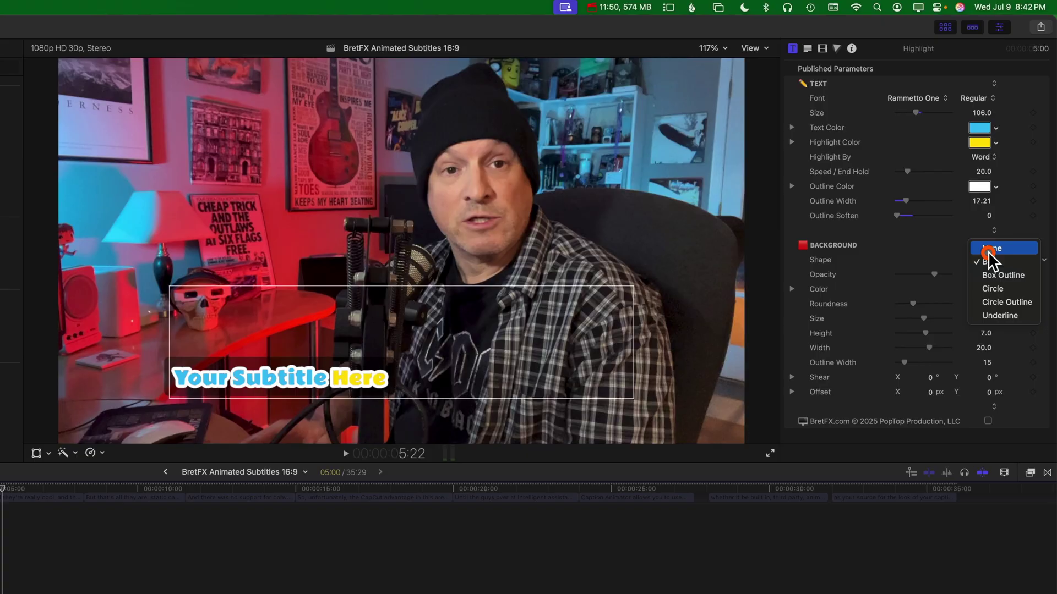
click(988, 252)
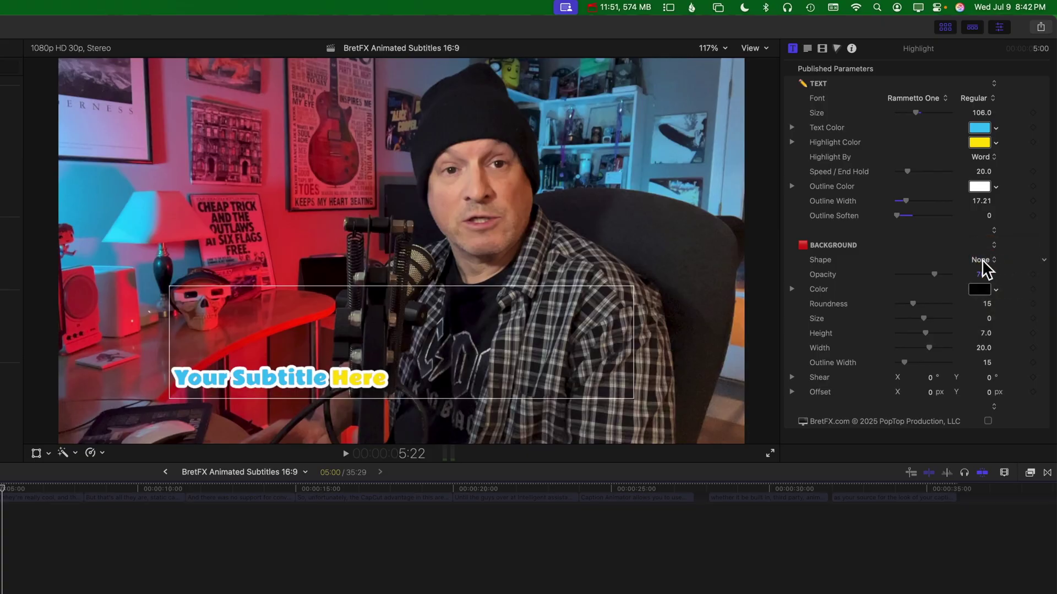
click(981, 259)
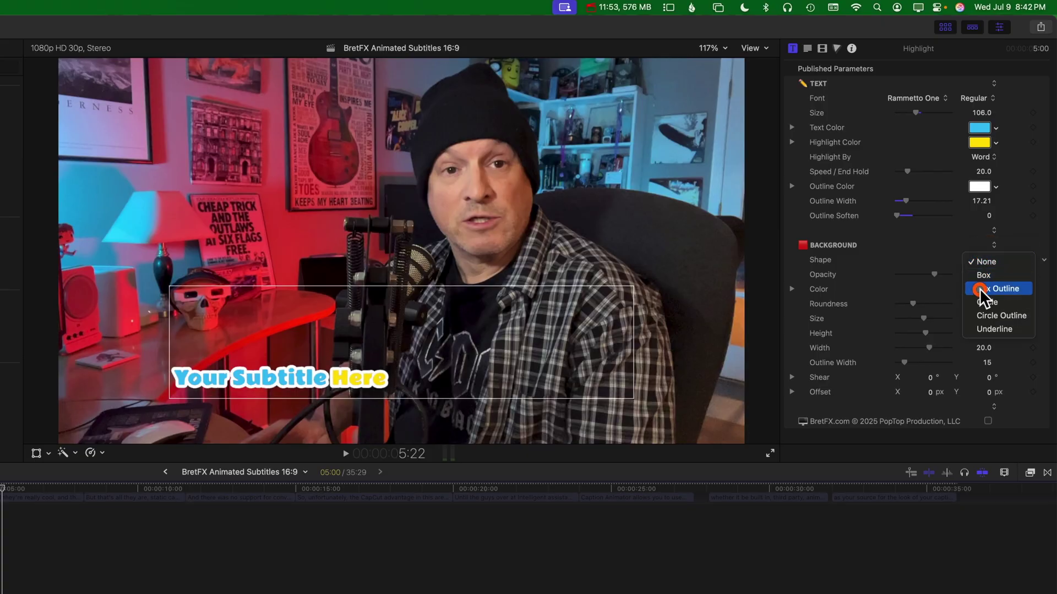
click(981, 289)
click(970, 260)
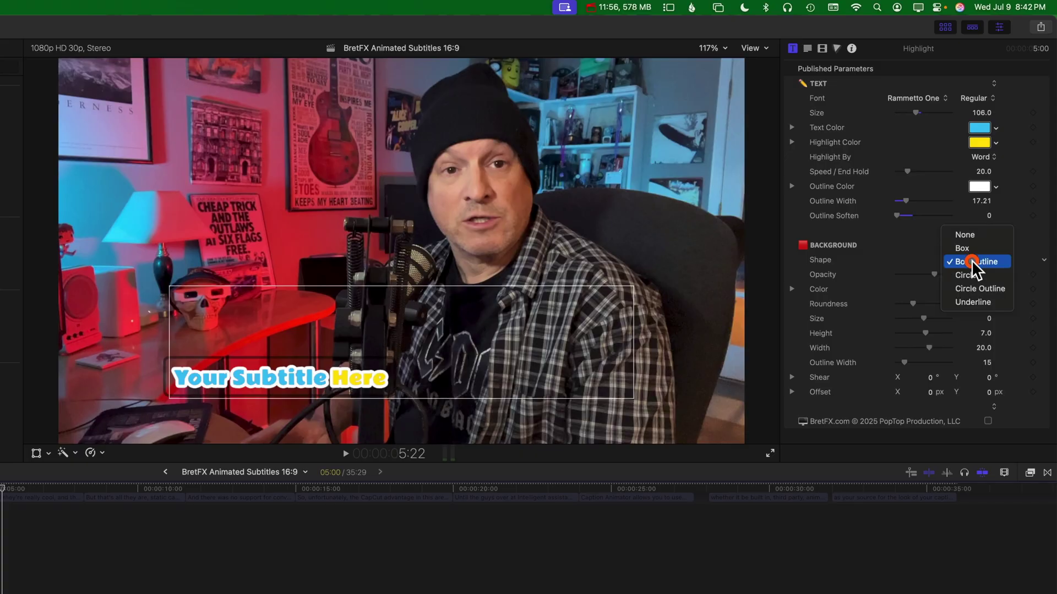
click(972, 274)
click(981, 259)
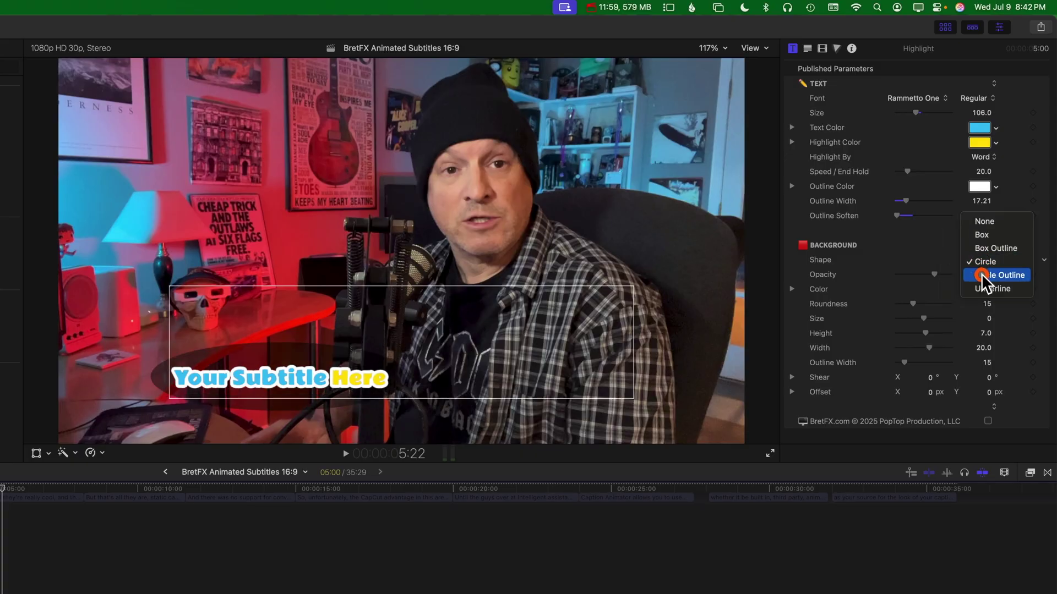
click(981, 274)
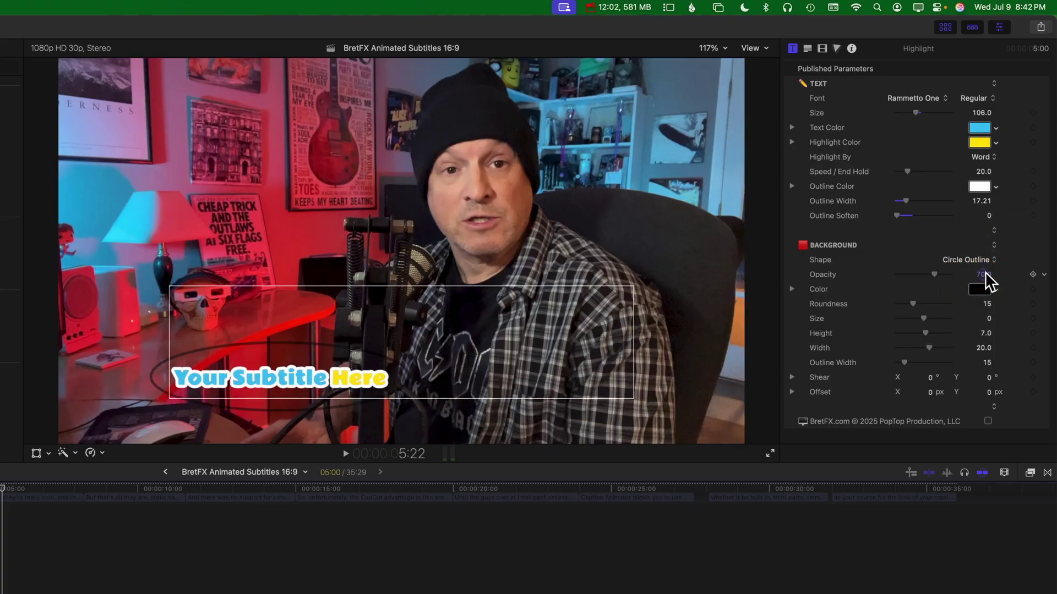
Step: Try an Underline background, then settle on a plain Box shape
click(971, 257)
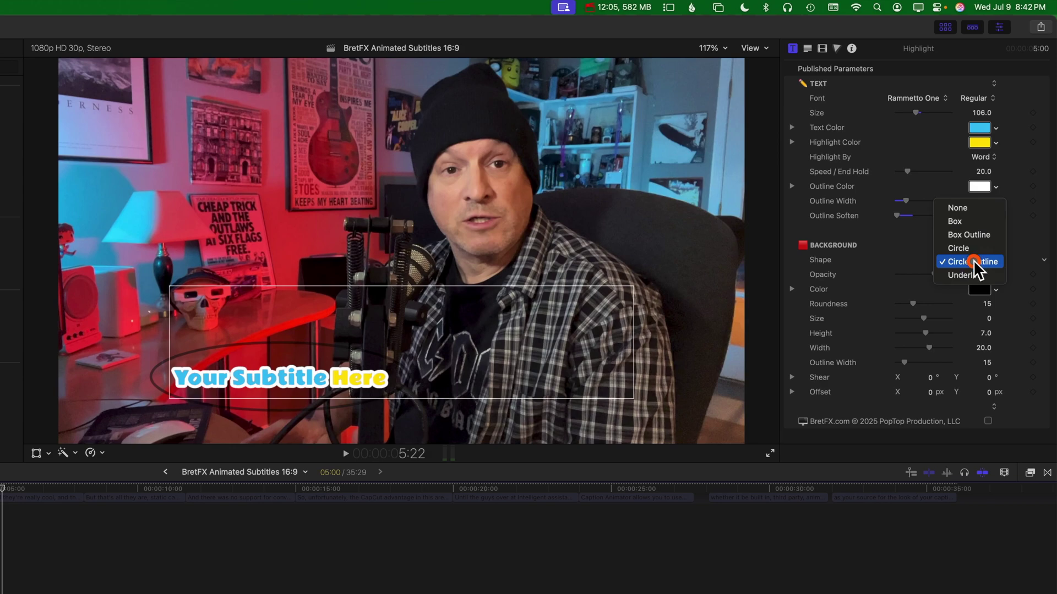
click(973, 275)
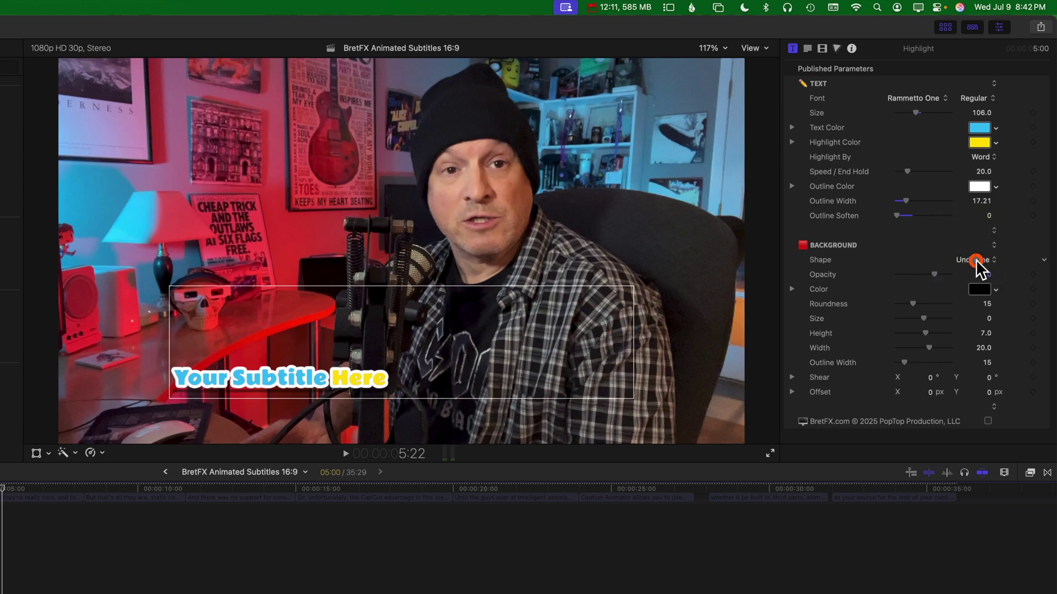
click(976, 259)
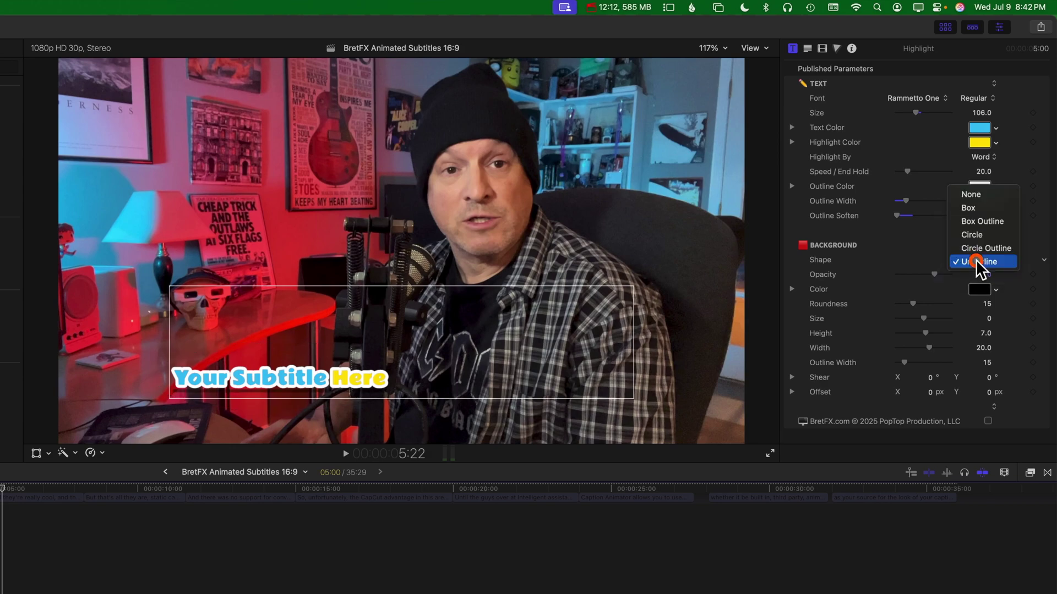
click(982, 209)
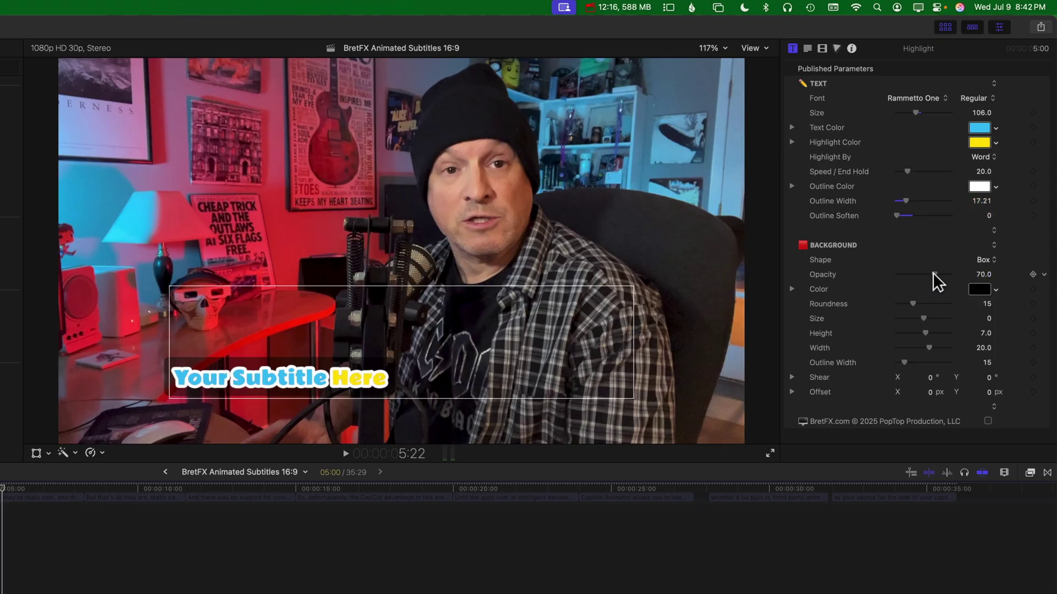
Step: Set background Opacity to 100, Roundness to 50, Height to 23.41 and Width to 39.67
drag(934, 274, 963, 272)
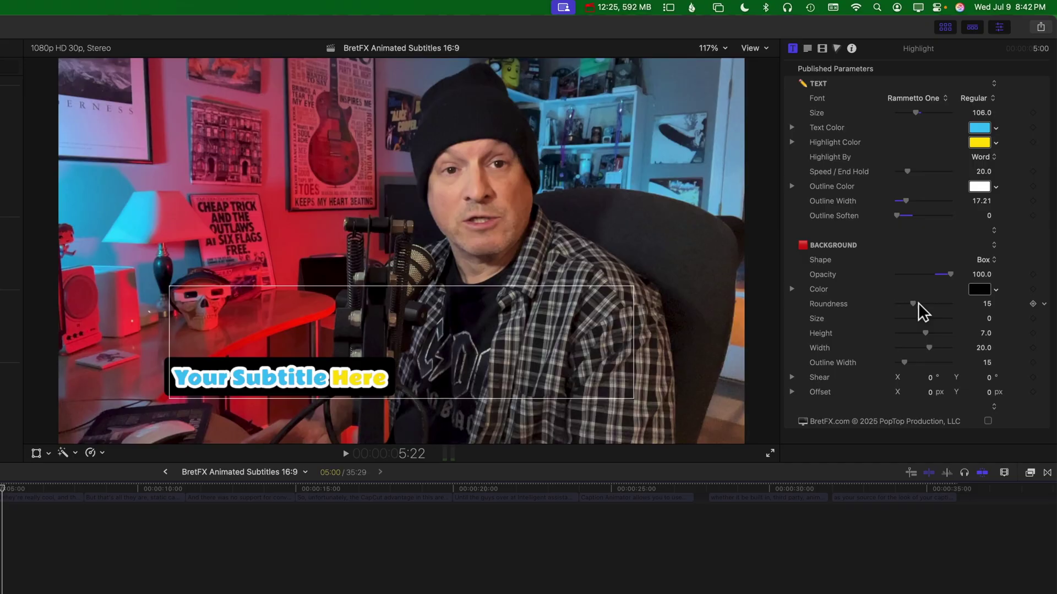
drag(911, 304, 939, 303)
drag(925, 333, 927, 334)
drag(928, 347, 933, 347)
drag(941, 302, 969, 306)
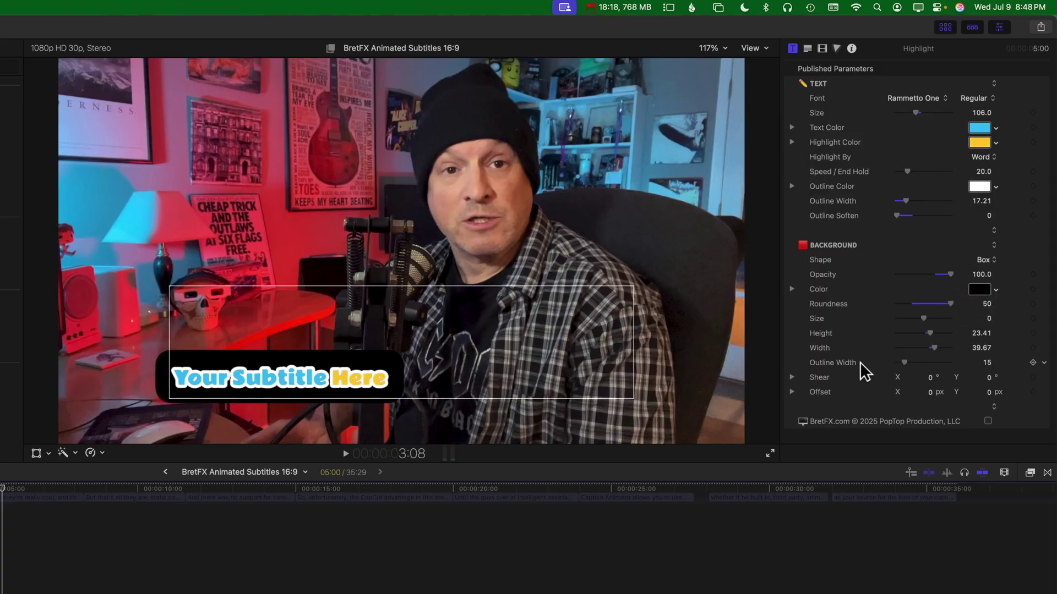
Step: Try a thicker Box Outline, reset Outline Width to 15, and return the Shape to Box
click(987, 259)
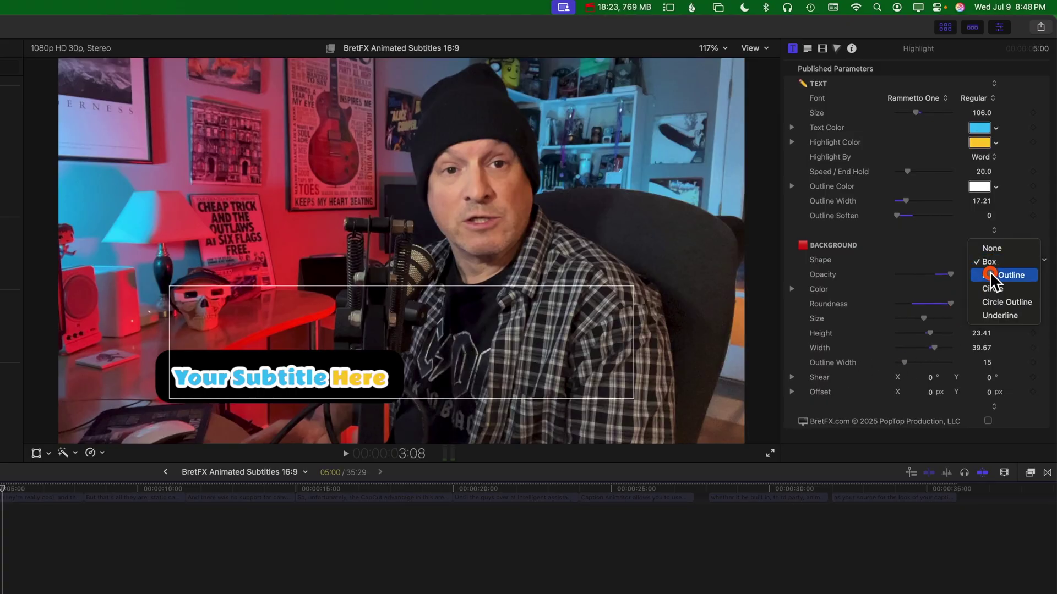
click(990, 274)
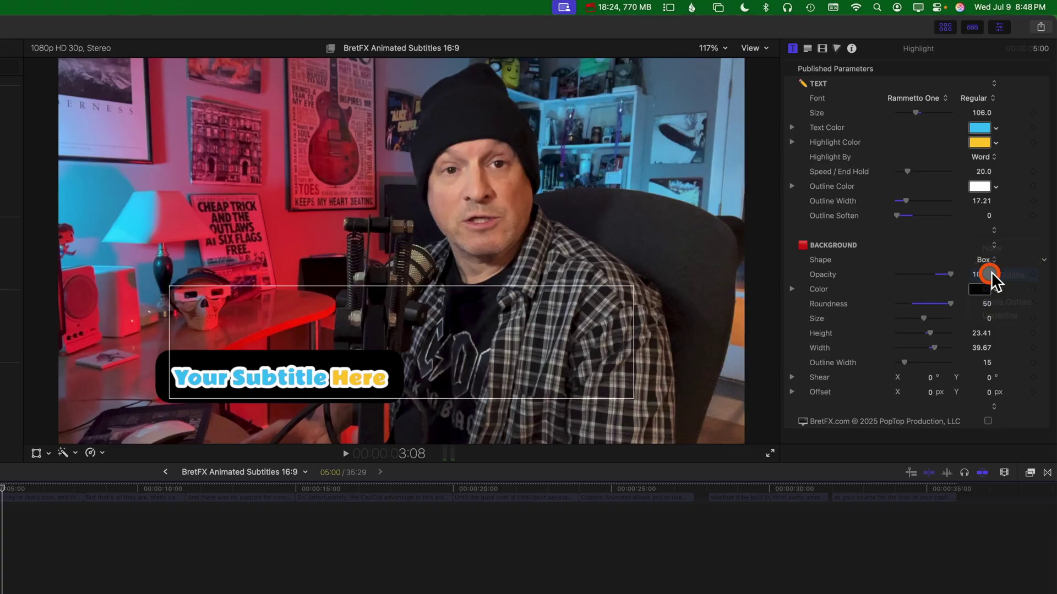
mouse_move(903, 360)
mouse_down()
mouse_move(933, 361)
mouse_move(904, 357)
mouse_move(911, 362)
mouse_up()
click(1040, 362)
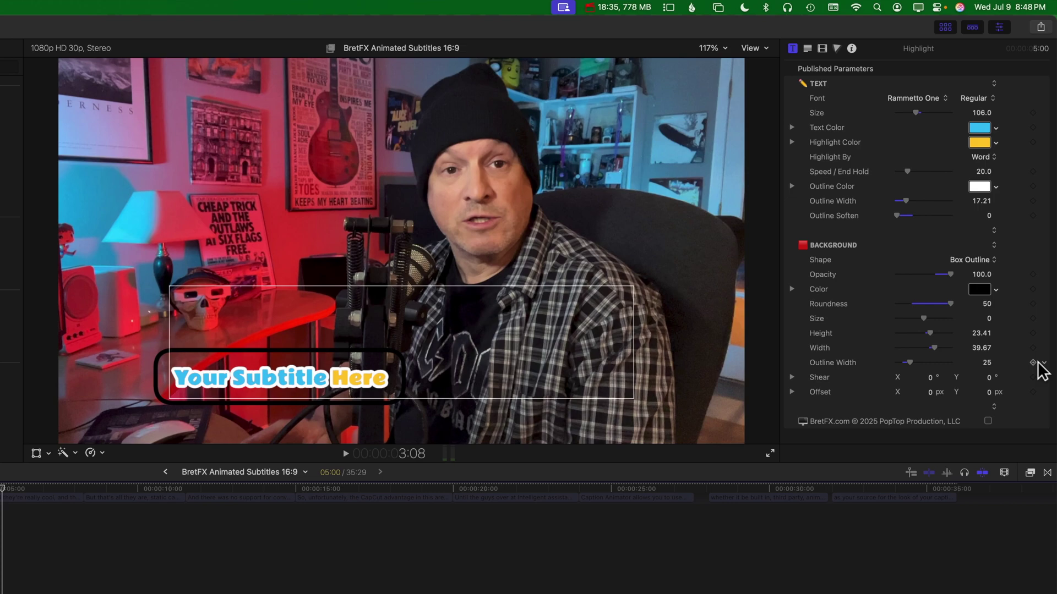
click(1033, 369)
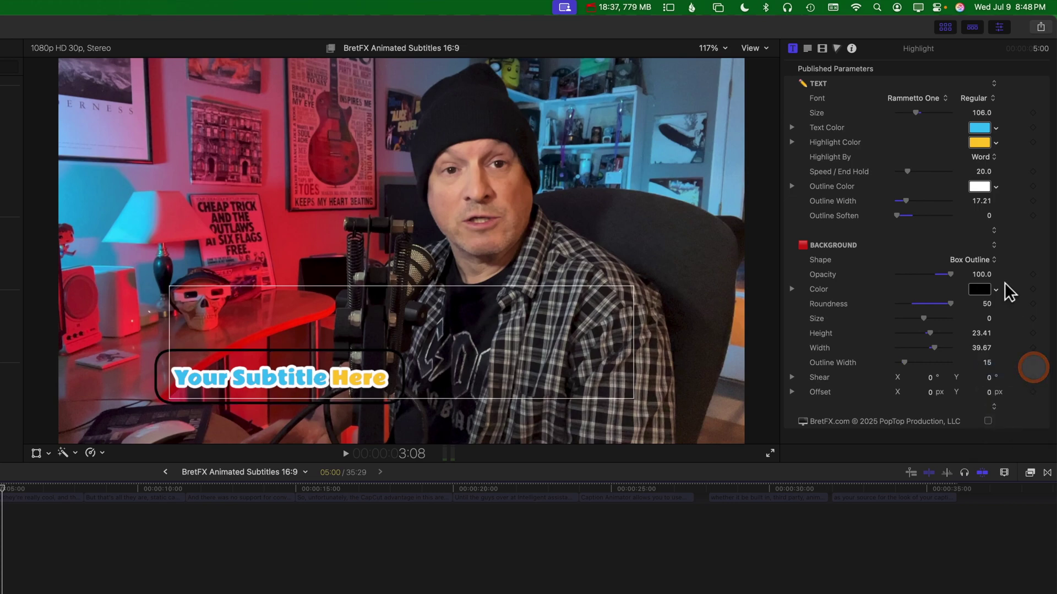
click(968, 257)
click(971, 247)
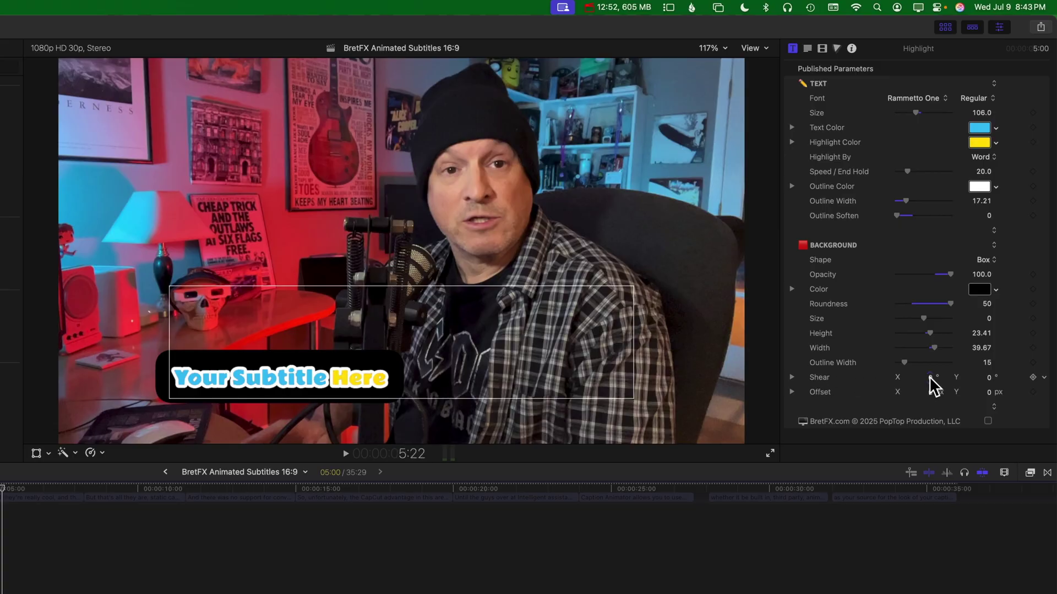
Step: Experiment with background Shear and Offset, then reset both to zero
drag(929, 376, 927, 377)
click(1042, 377)
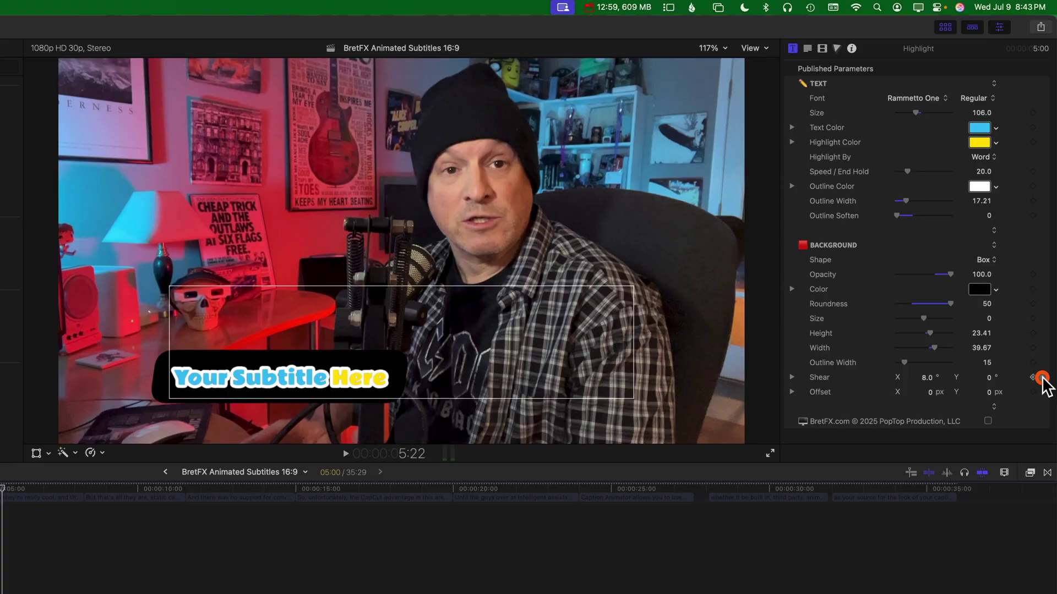
click(1025, 383)
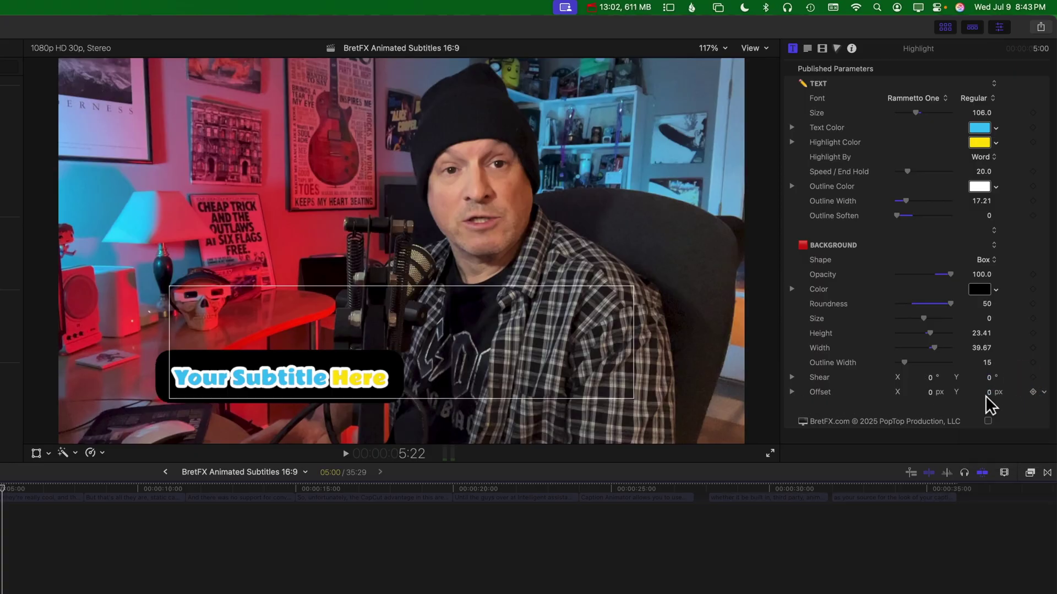
drag(989, 391, 929, 392)
click(1043, 392)
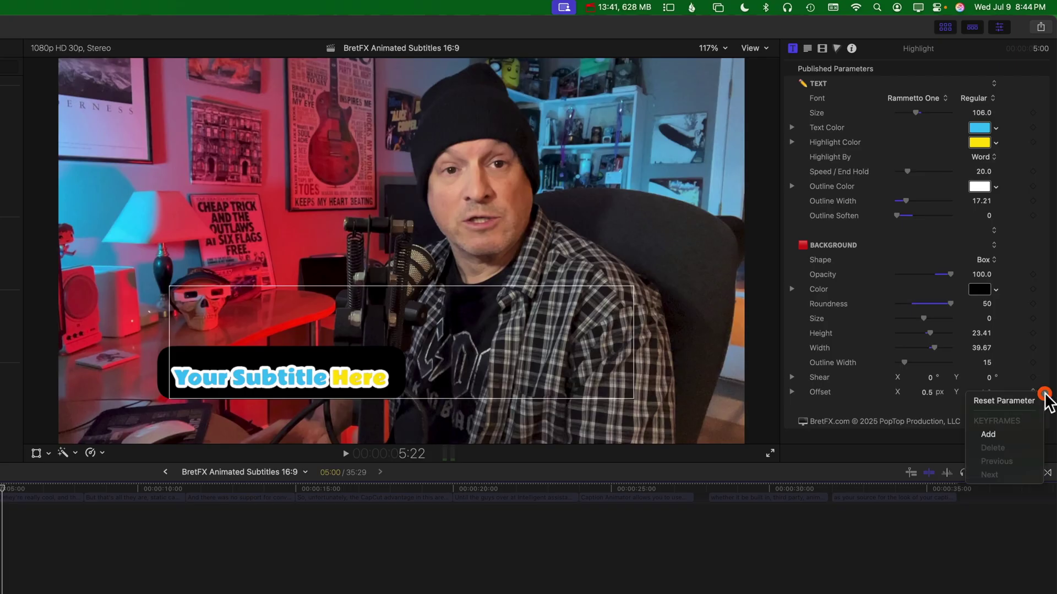
click(1035, 403)
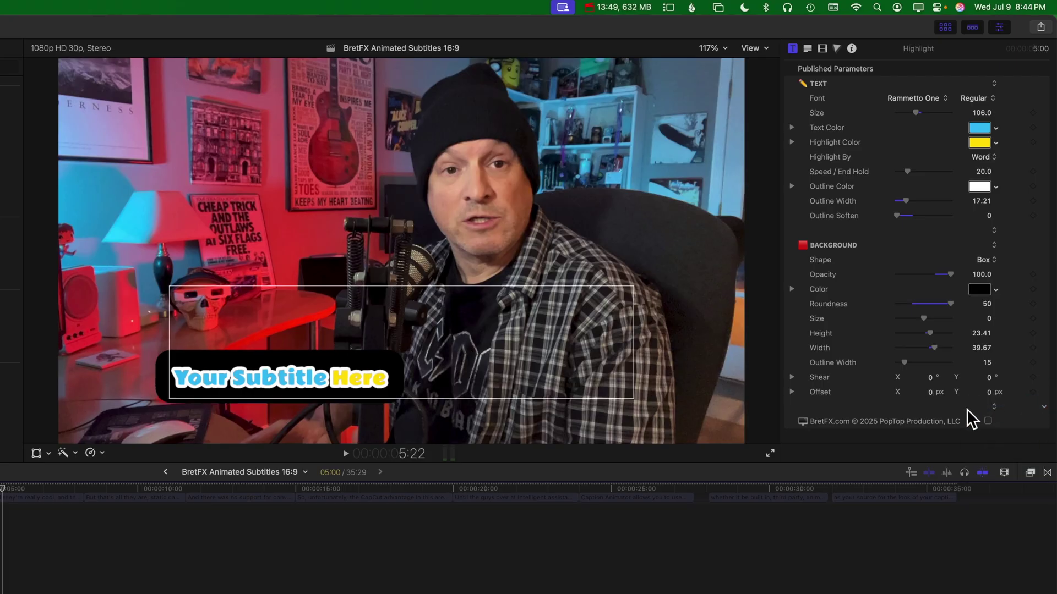
Step: Lower background opacity back to about 70 and set the Highlight Color to red
drag(950, 274, 989, 276)
click(1023, 278)
key(Escape)
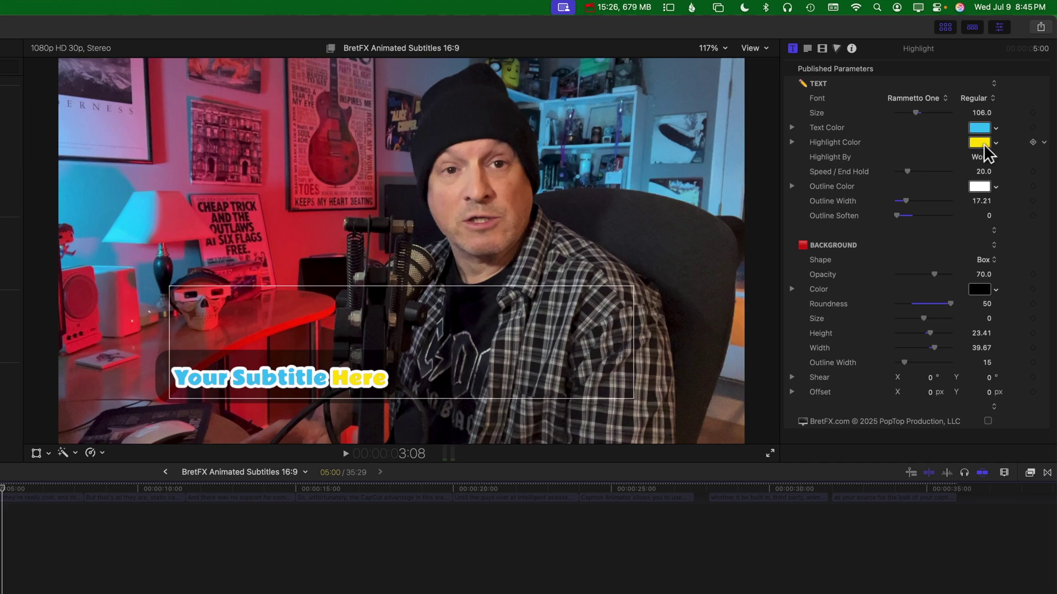
click(983, 144)
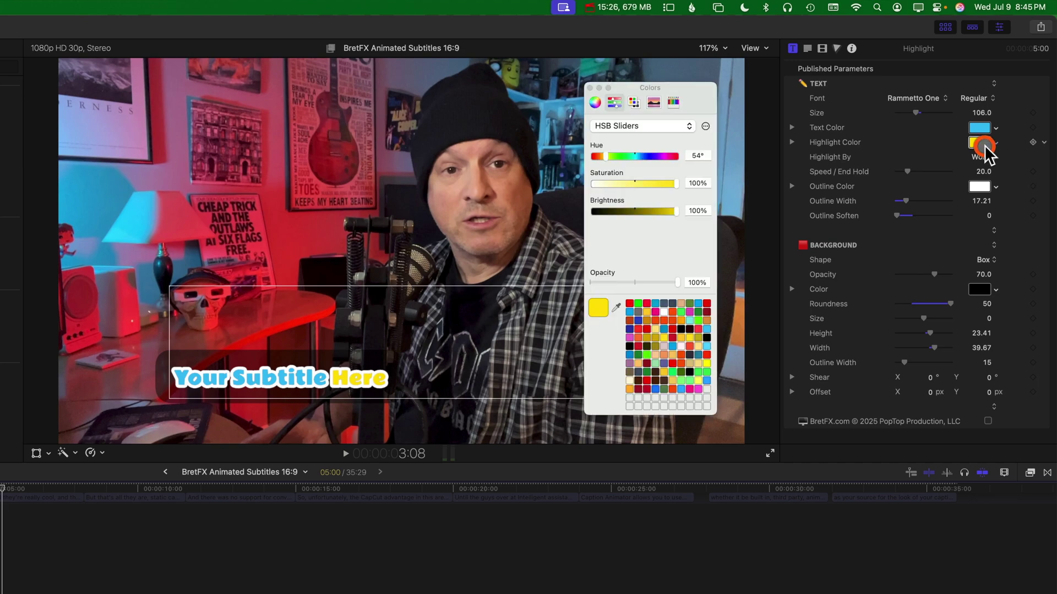
click(629, 303)
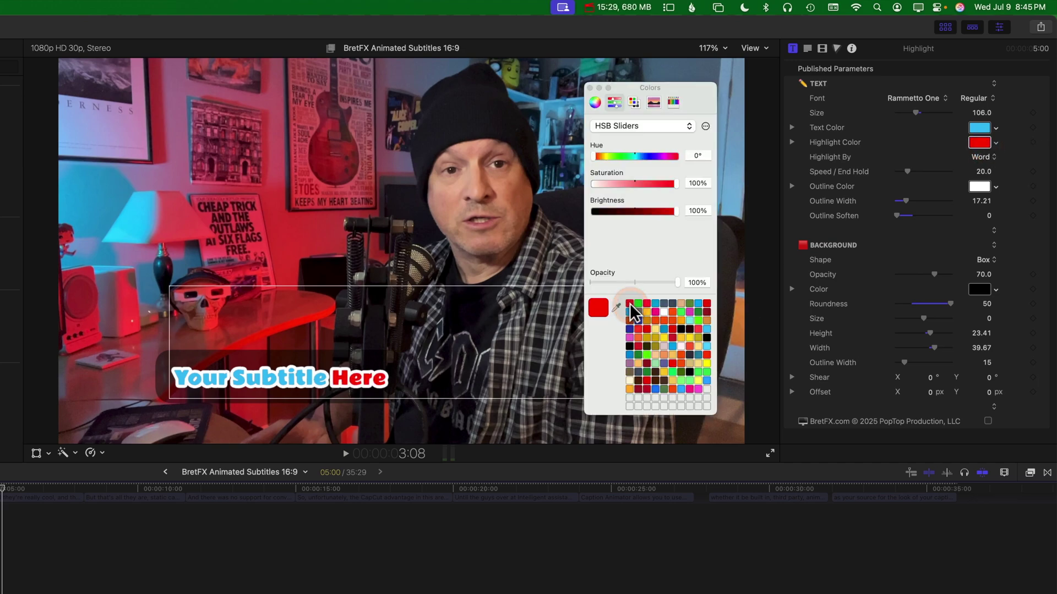
Step: Close the colour picker and centre-align the Highlight subtitle text in the Text Inspector
click(590, 89)
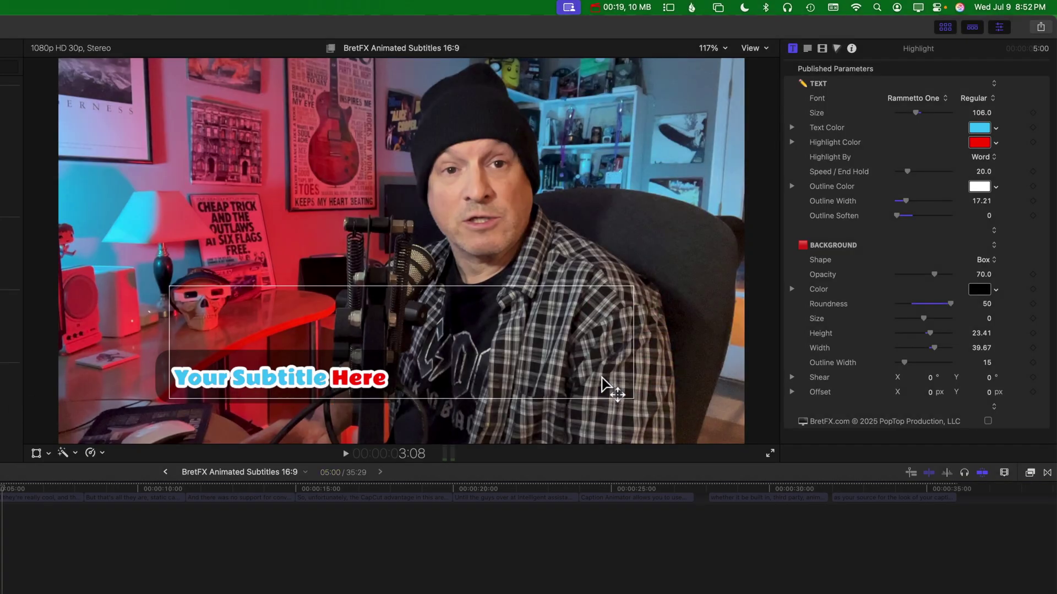
click(808, 48)
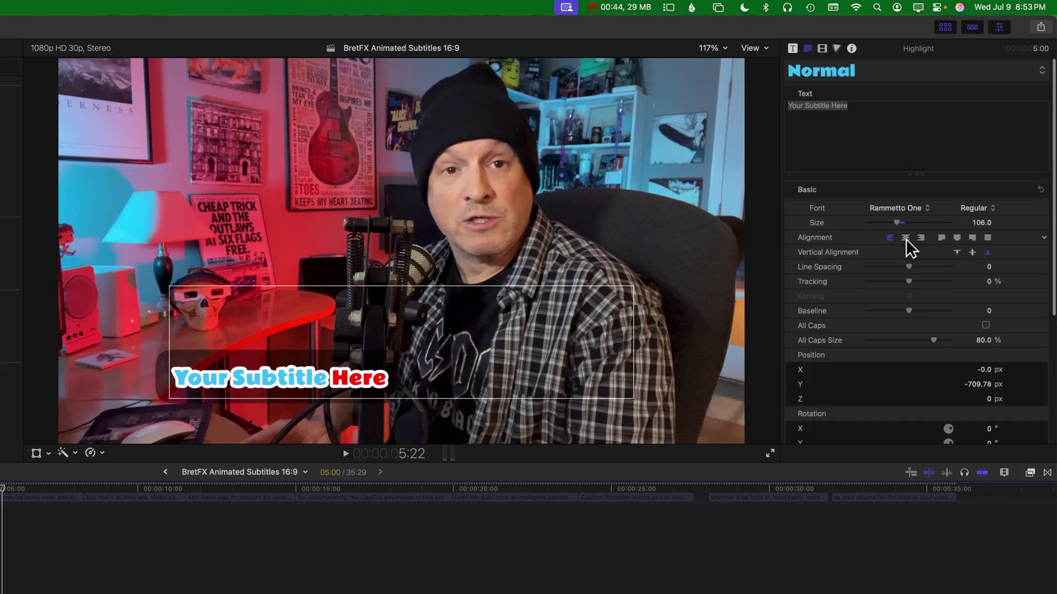
scroll(906, 239, down, 1)
click(905, 235)
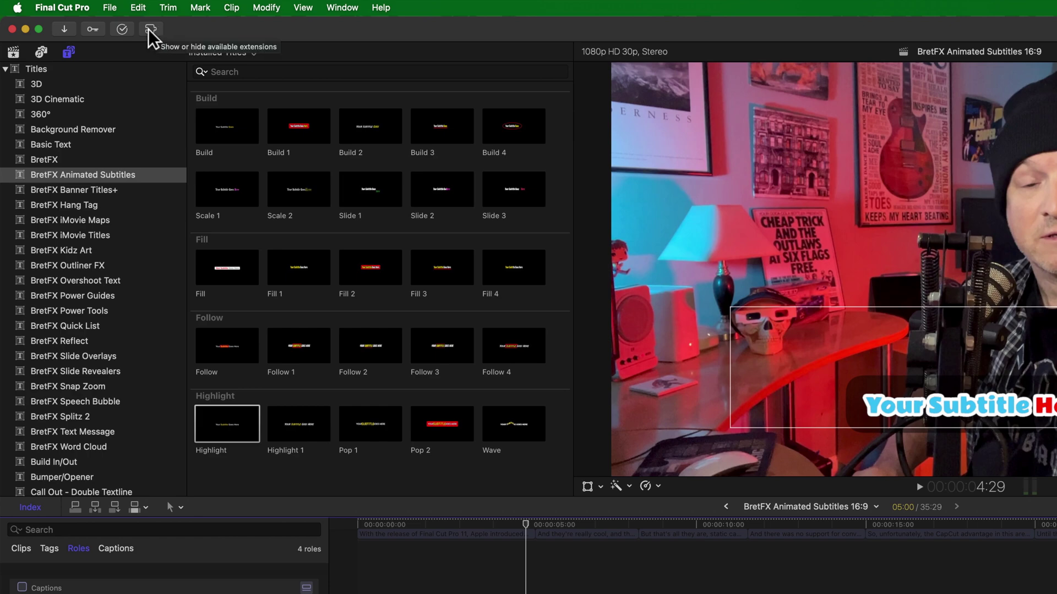
Step: Launch captionAnimator from Extensions and drop the 16:9 project from the Projects list onto it
click(149, 29)
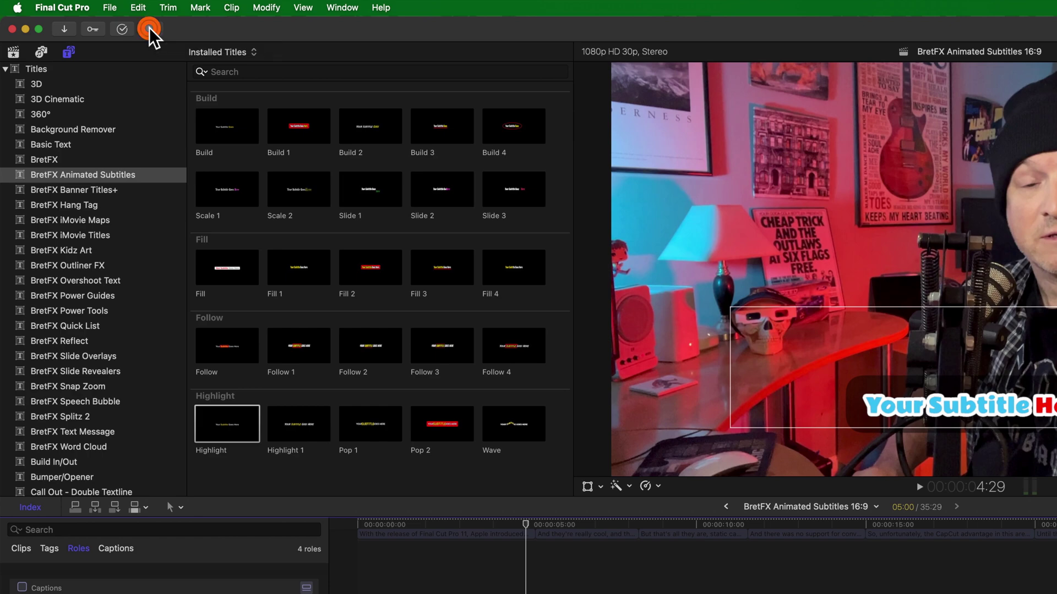
click(142, 51)
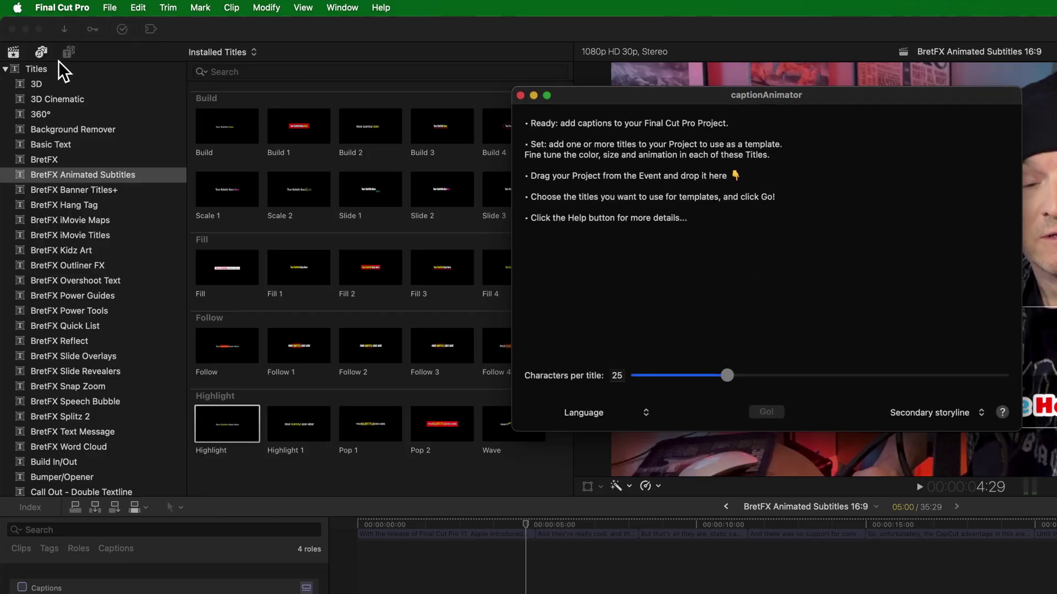
click(13, 53)
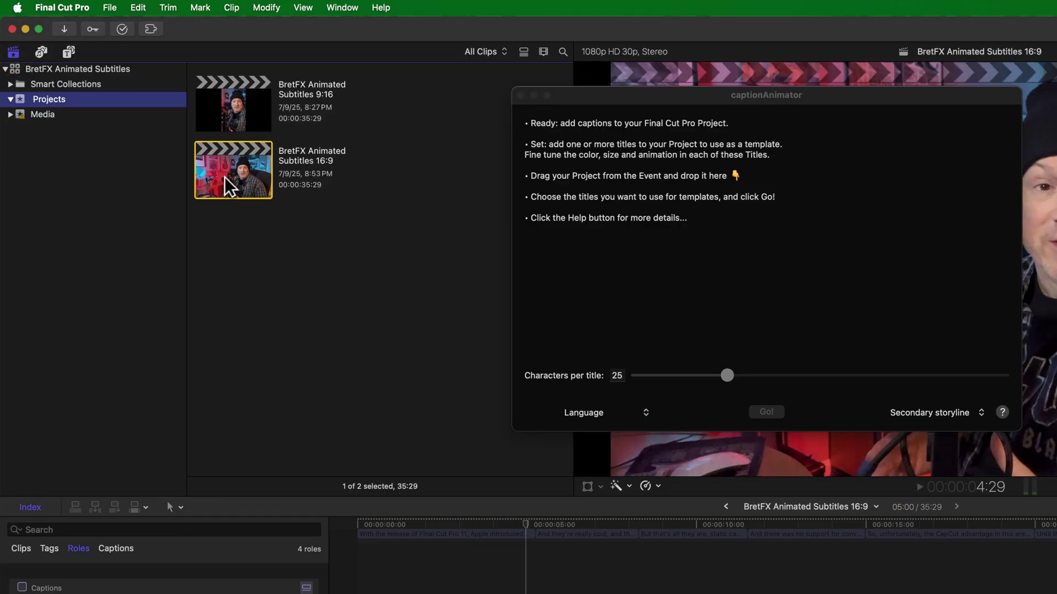
drag(246, 184, 778, 268)
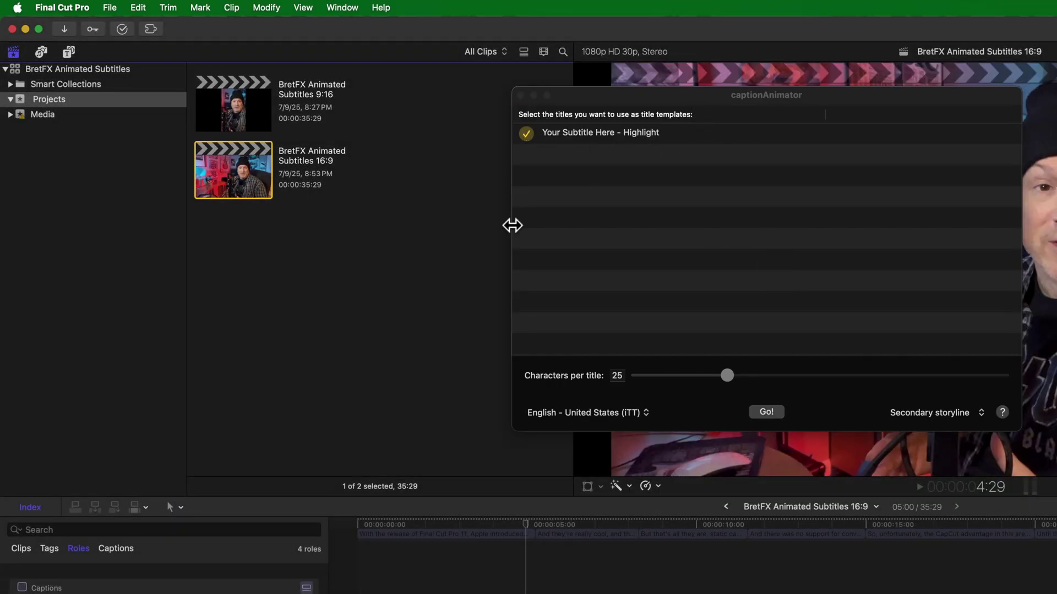
Step: Set Characters per title to 20 and title placement to Secondary storyline
click(526, 133)
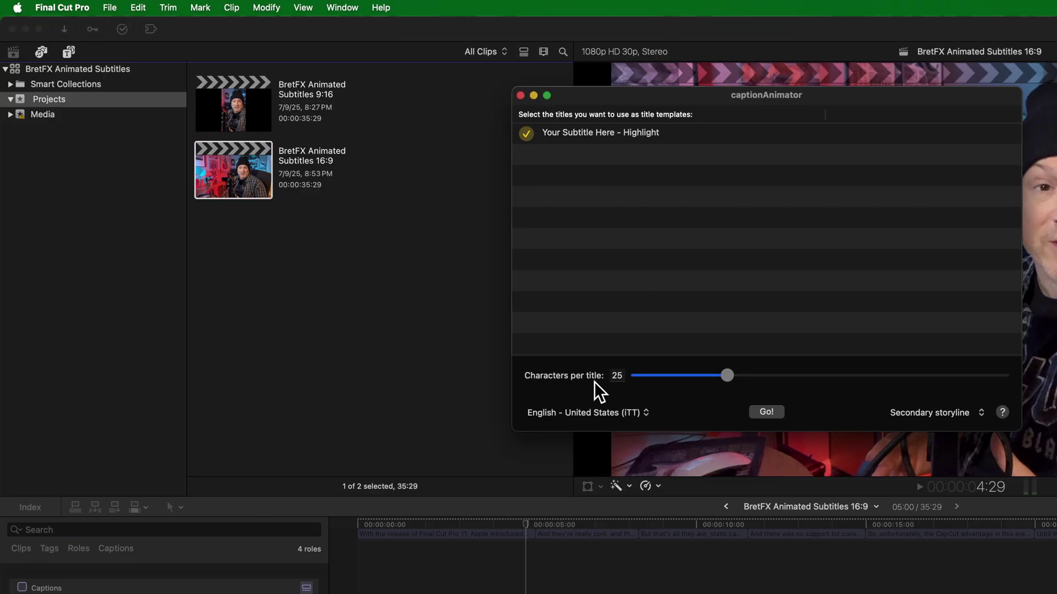
mouse_move(695, 376)
mouse_down()
mouse_move(661, 375)
mouse_move(724, 376)
mouse_move(698, 378)
mouse_up()
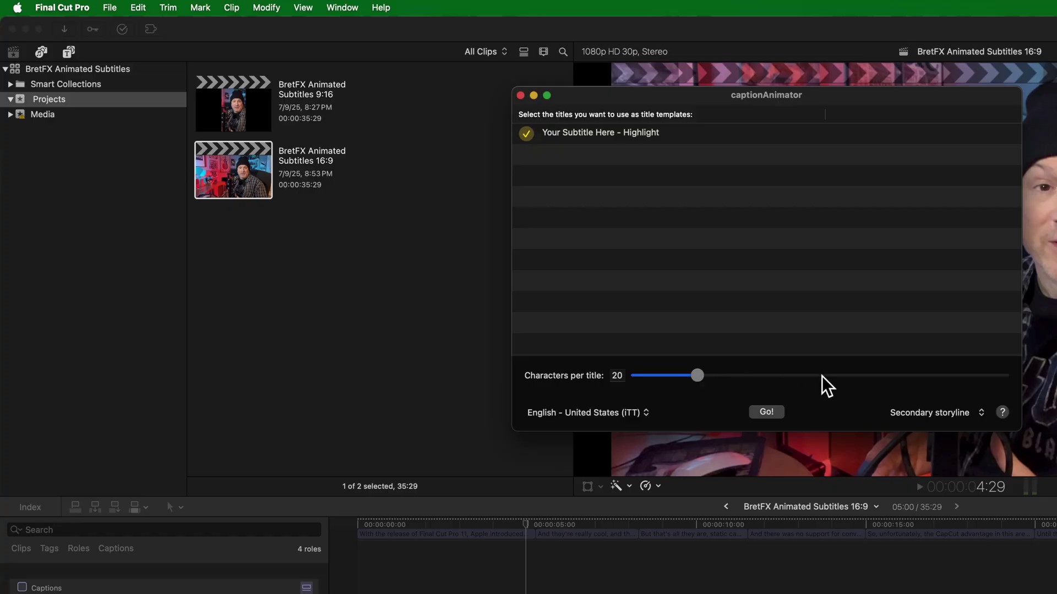
click(938, 414)
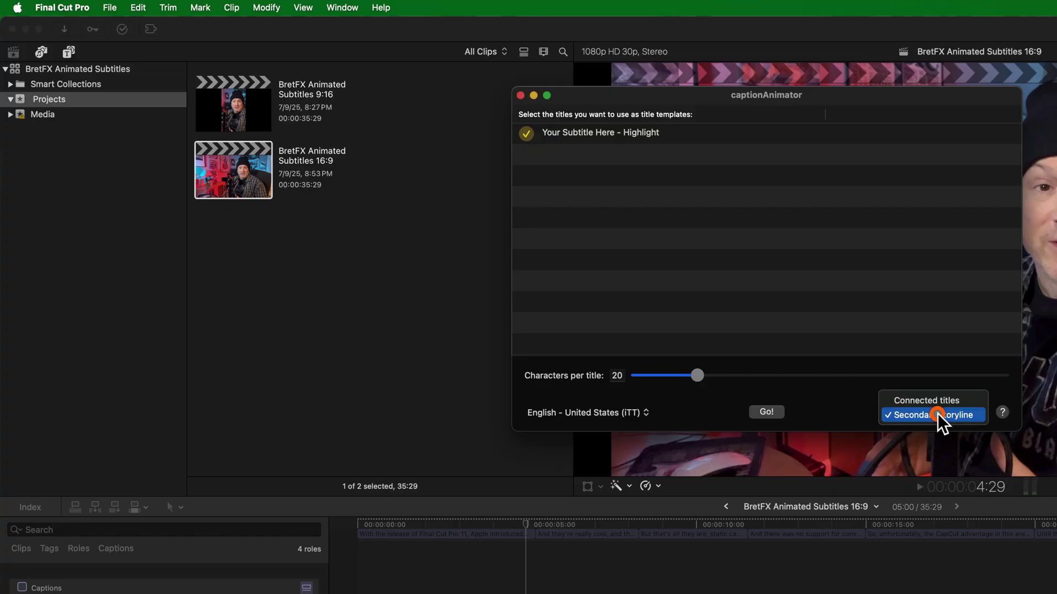
click(934, 417)
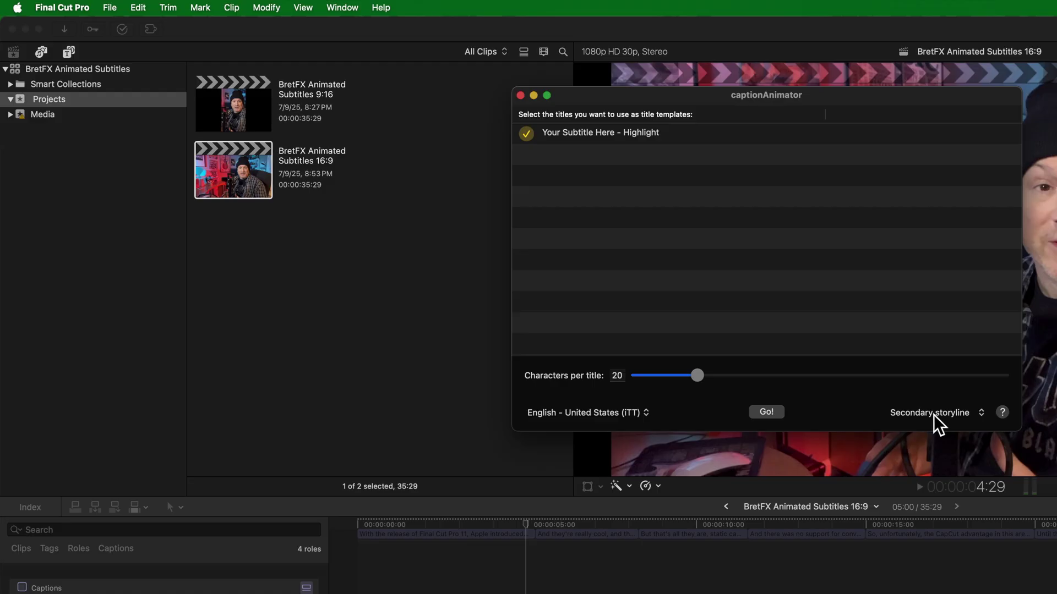
Step: Generate the caption titles, import them into BretFX Animated Subtitles, and close captionAnimator
click(766, 414)
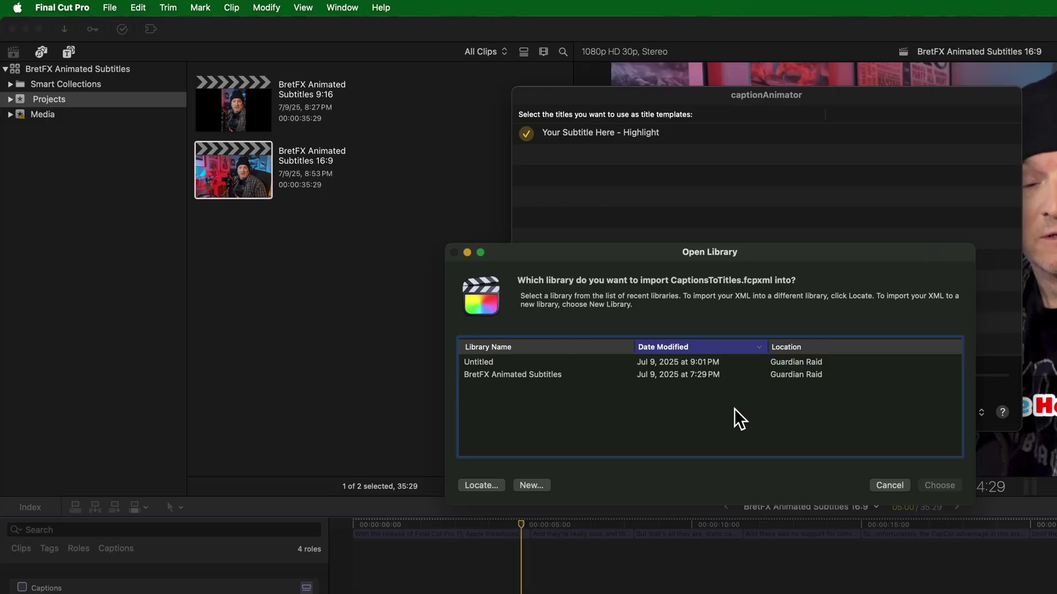
click(507, 374)
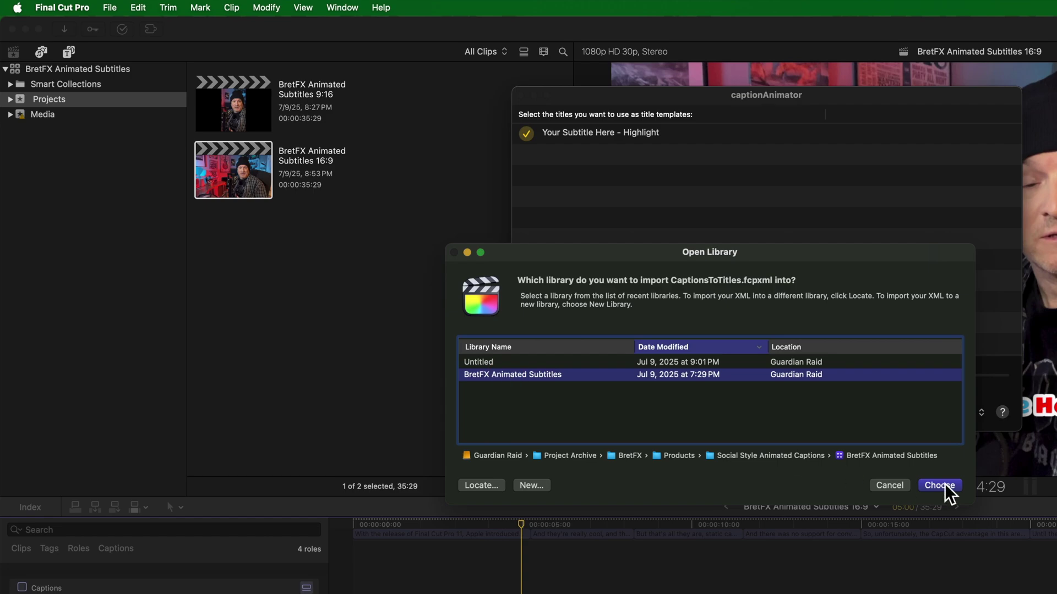
click(939, 484)
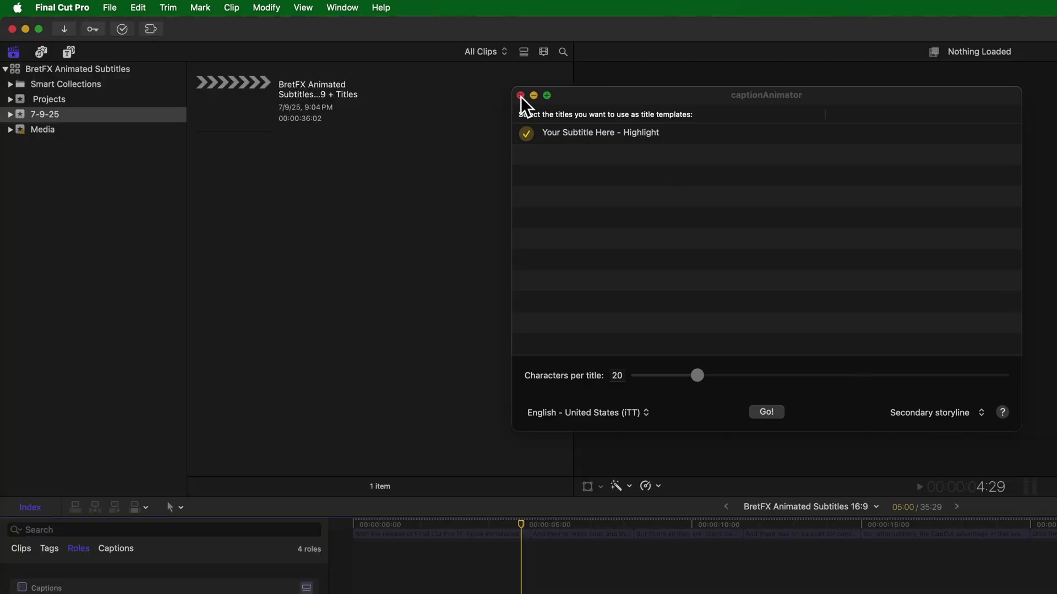
click(521, 97)
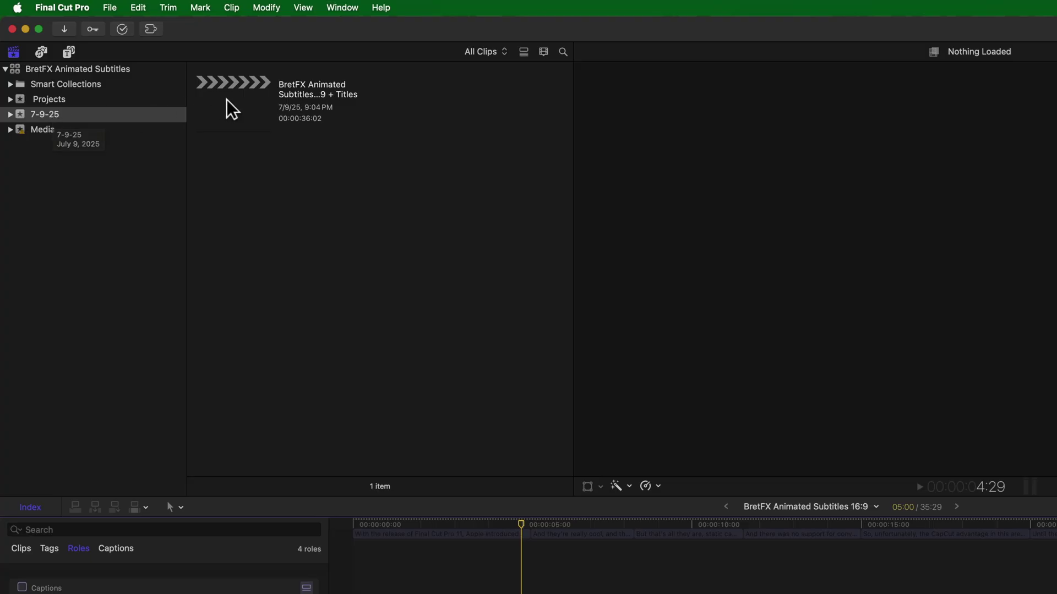
Step: Open the 16:9 + Titles project, hide the Captions role, and play it from the start
click(240, 106)
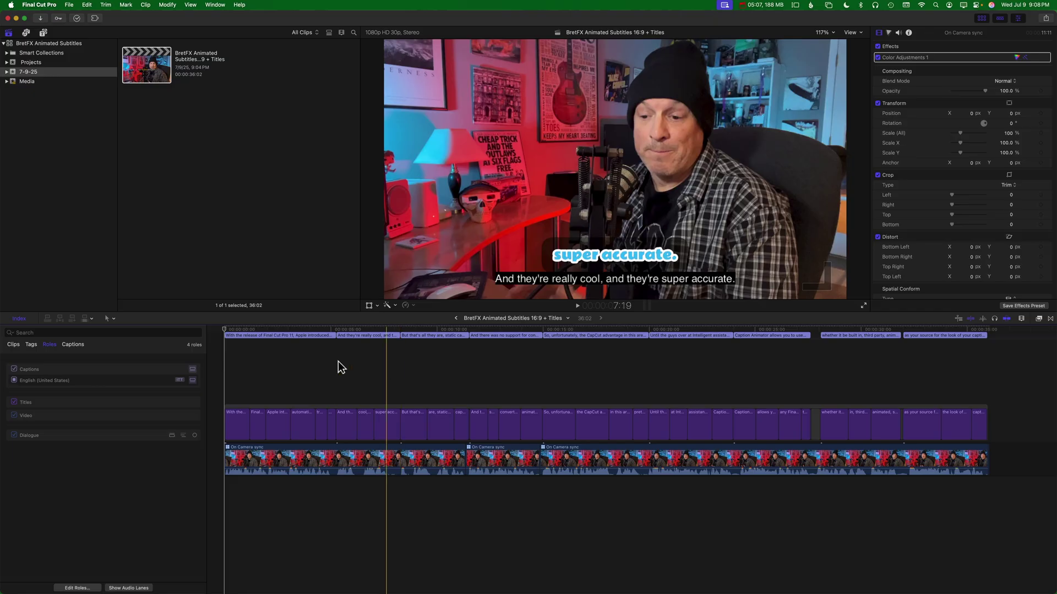
key(Home)
click(15, 369)
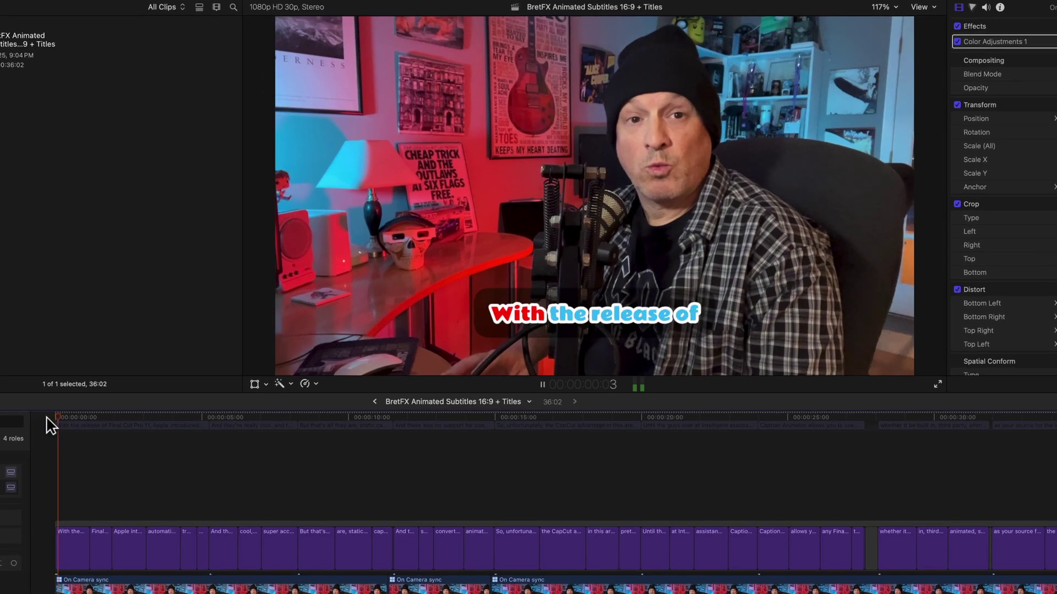
key(space)
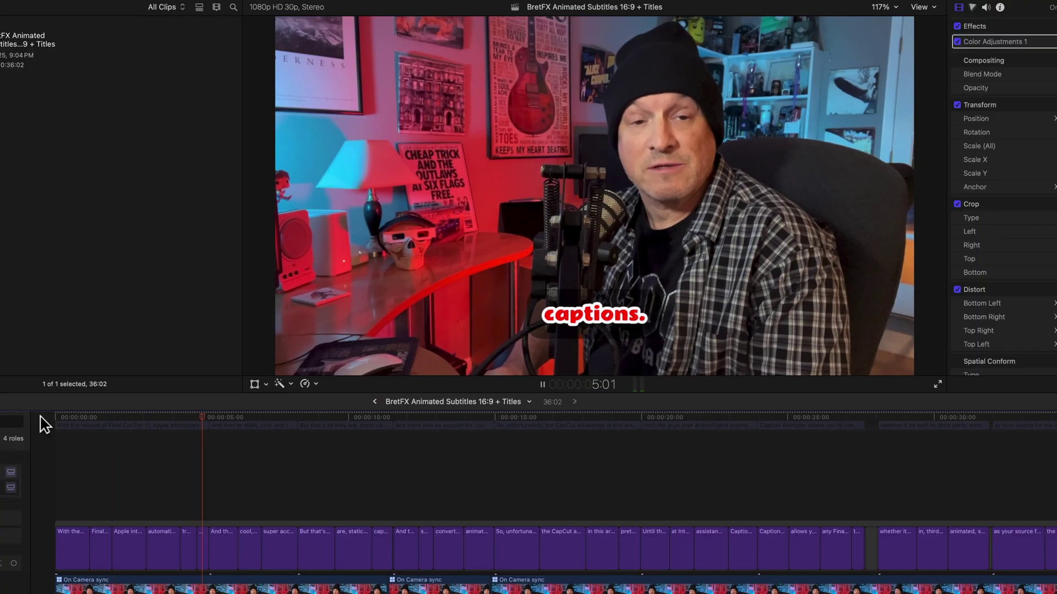
key(space)
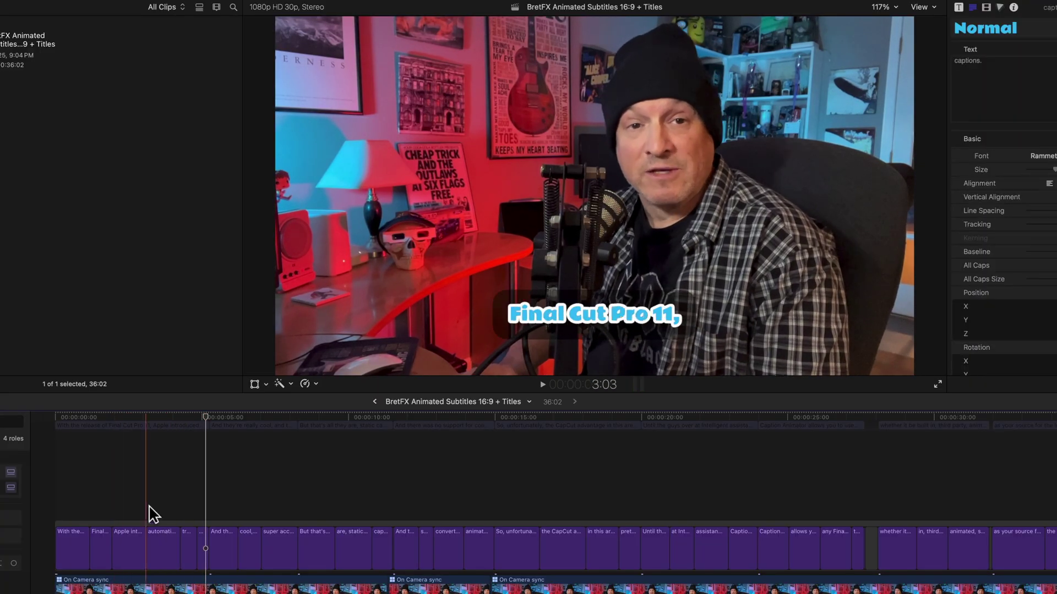
key(space)
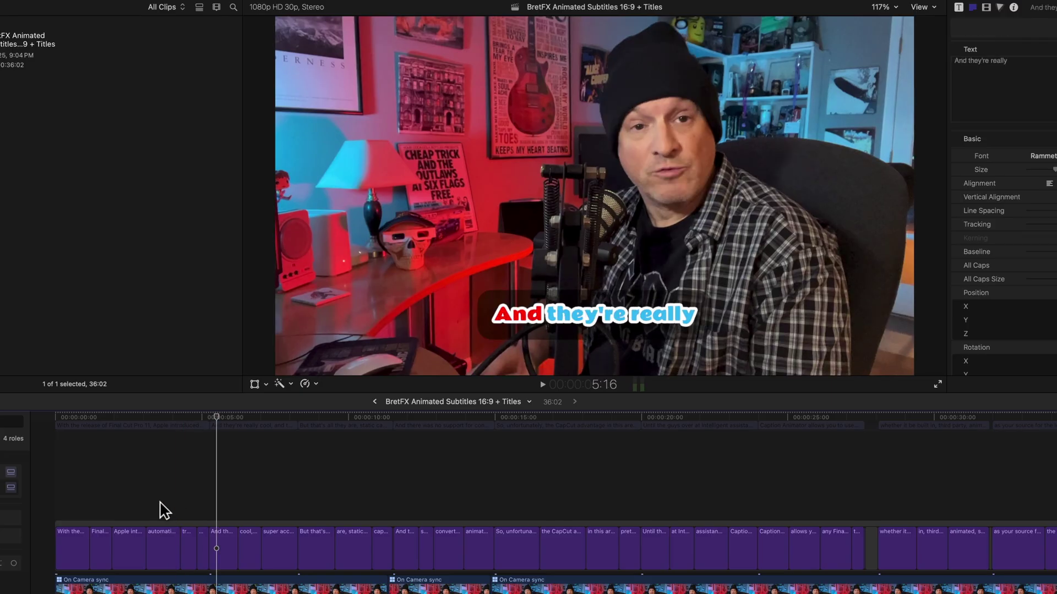
Step: Trim the 'automatically' title clip shorter and replay to check it
key(t)
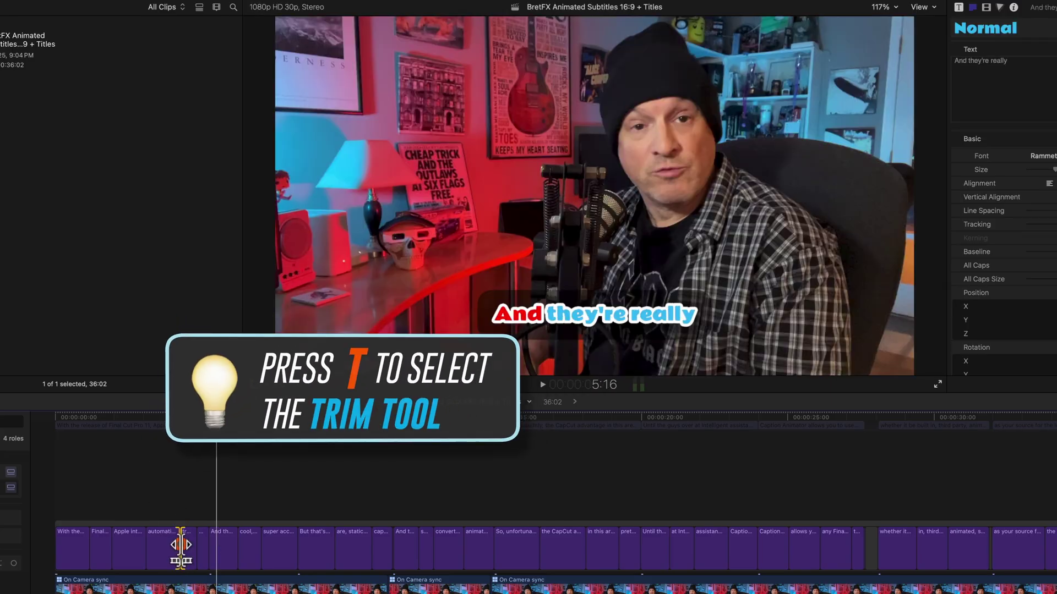
mouse_move(181, 544)
mouse_down()
mouse_move(165, 547)
mouse_move(177, 546)
mouse_up()
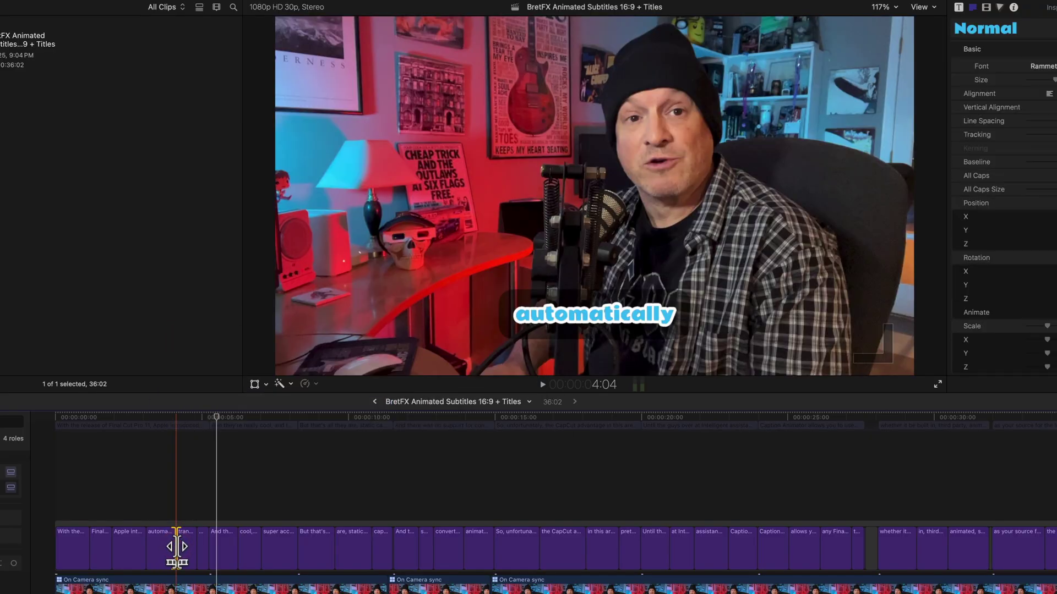
key(space)
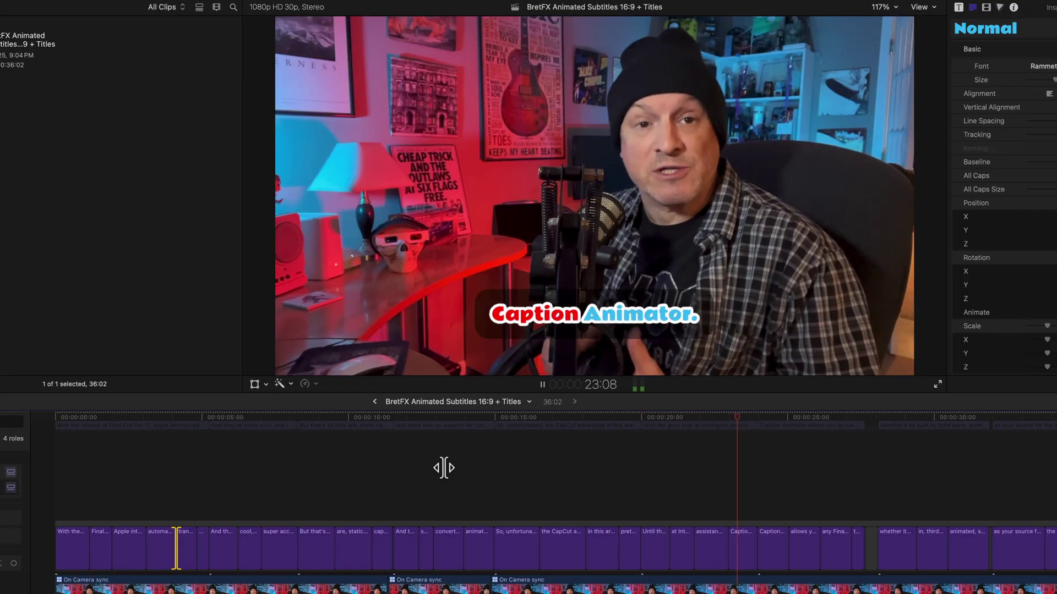
key(space)
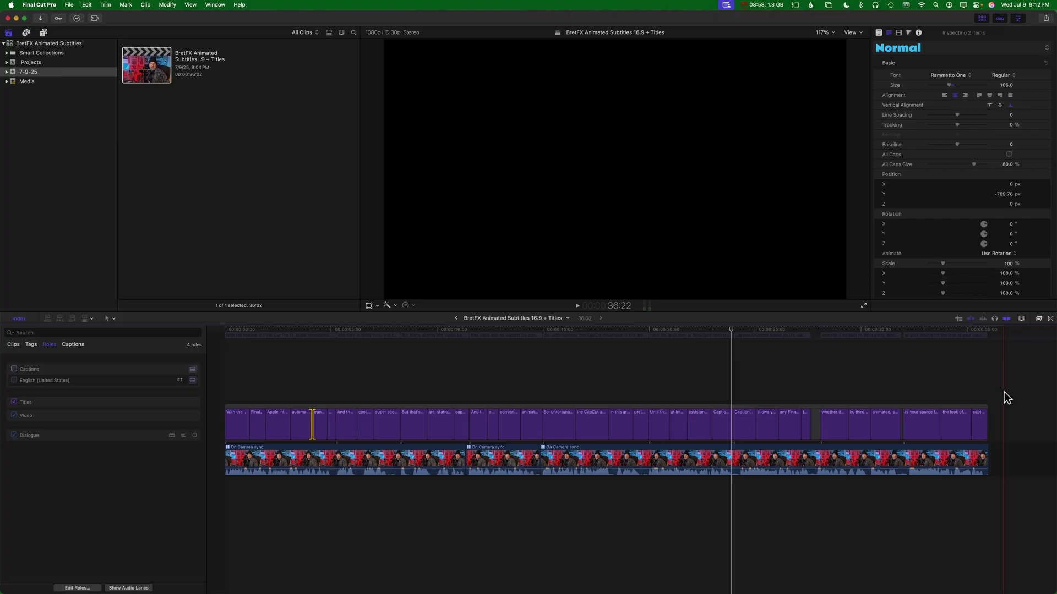
Step: Copy the title storyline, open the 16:9 project, select the Highlight clip and move the playhead to the start
click(999, 393)
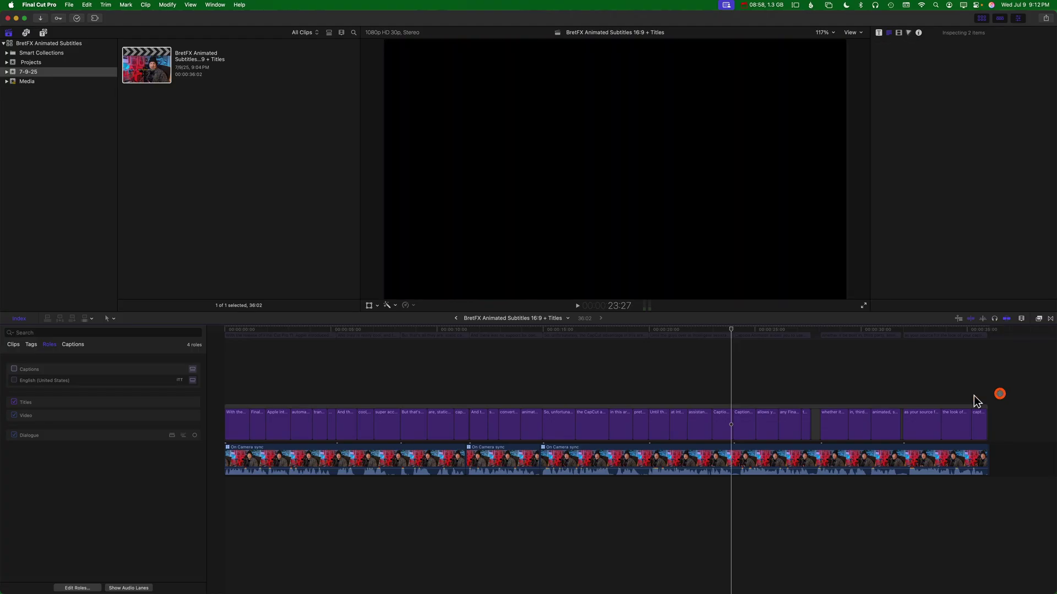
click(800, 406)
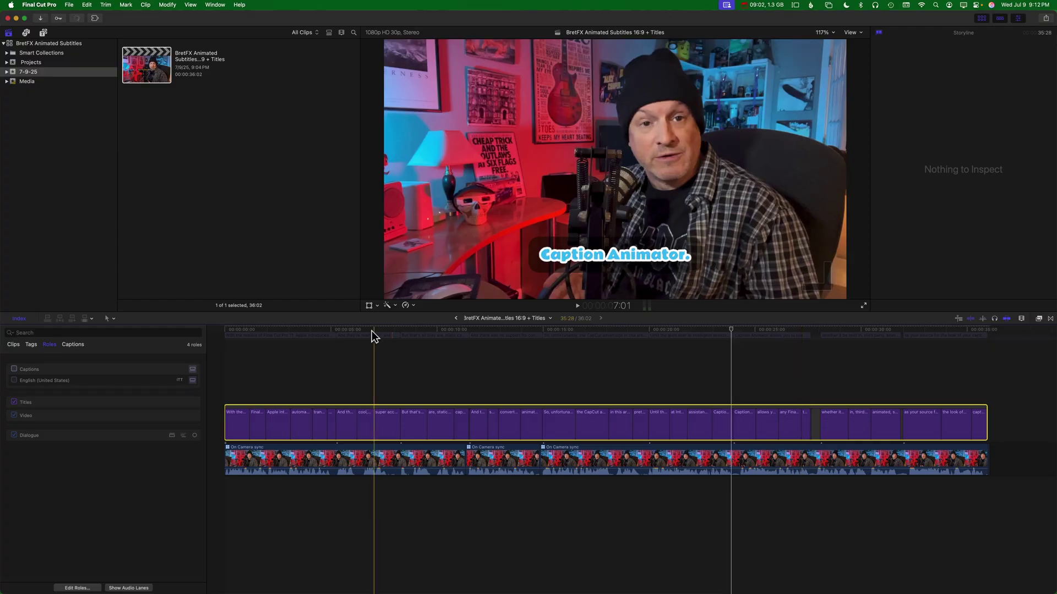
click(33, 63)
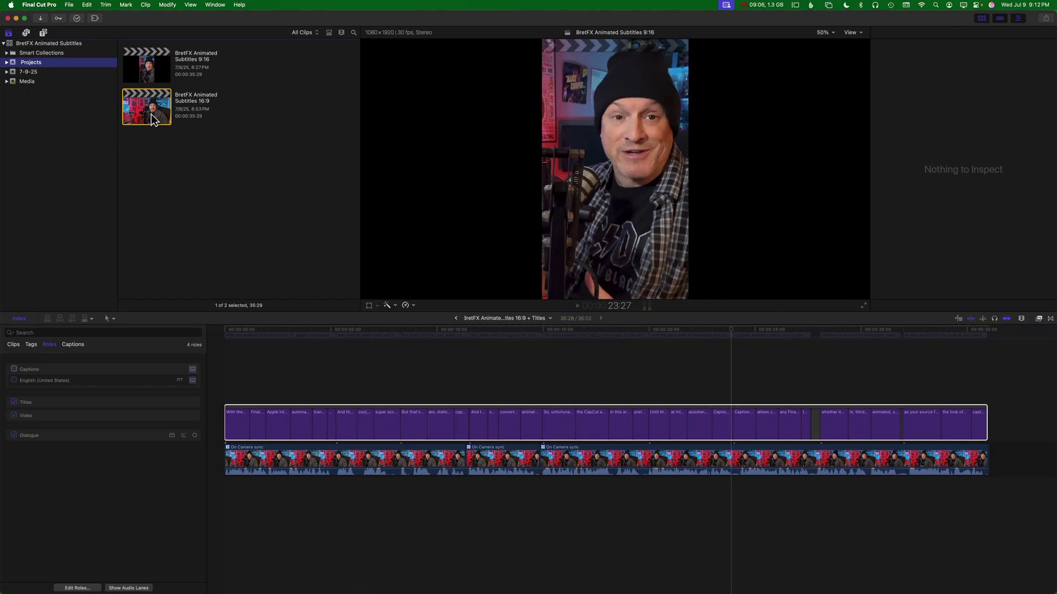
double_click(150, 114)
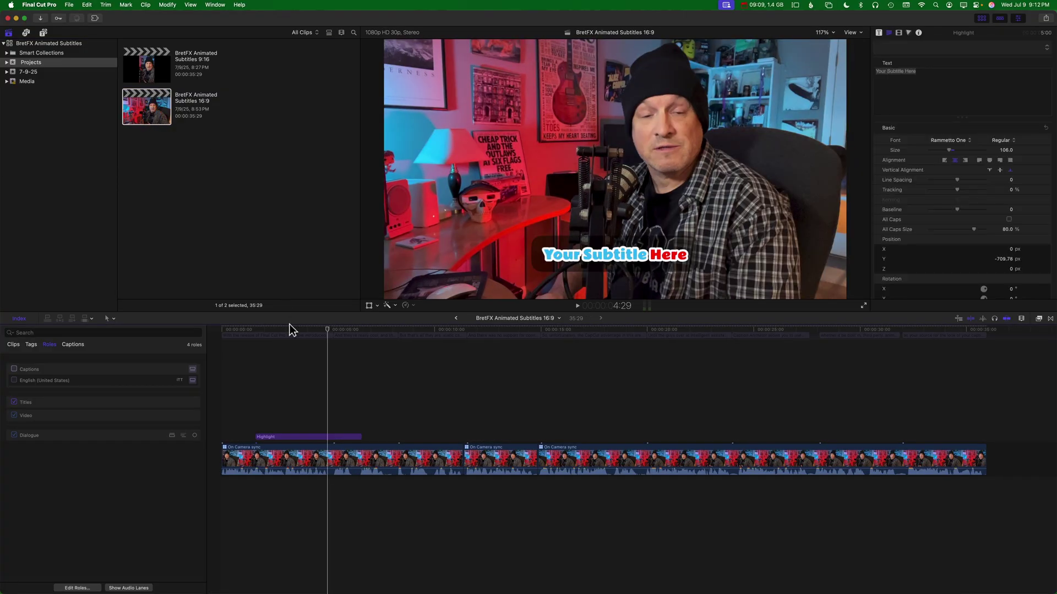
click(301, 437)
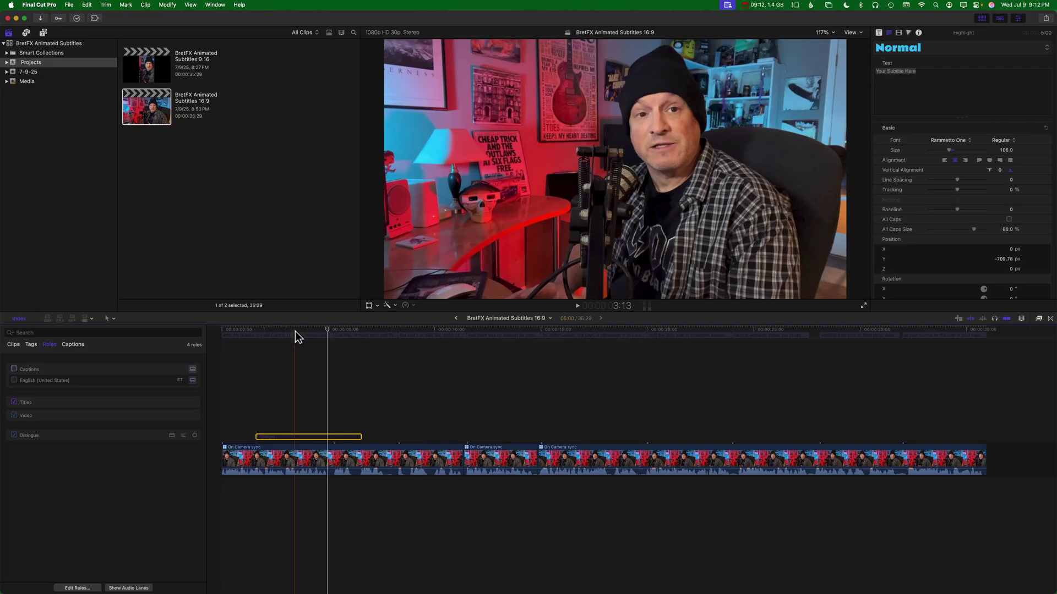
mouse_move(292, 326)
mouse_down()
mouse_move(197, 333)
mouse_move(208, 333)
mouse_up()
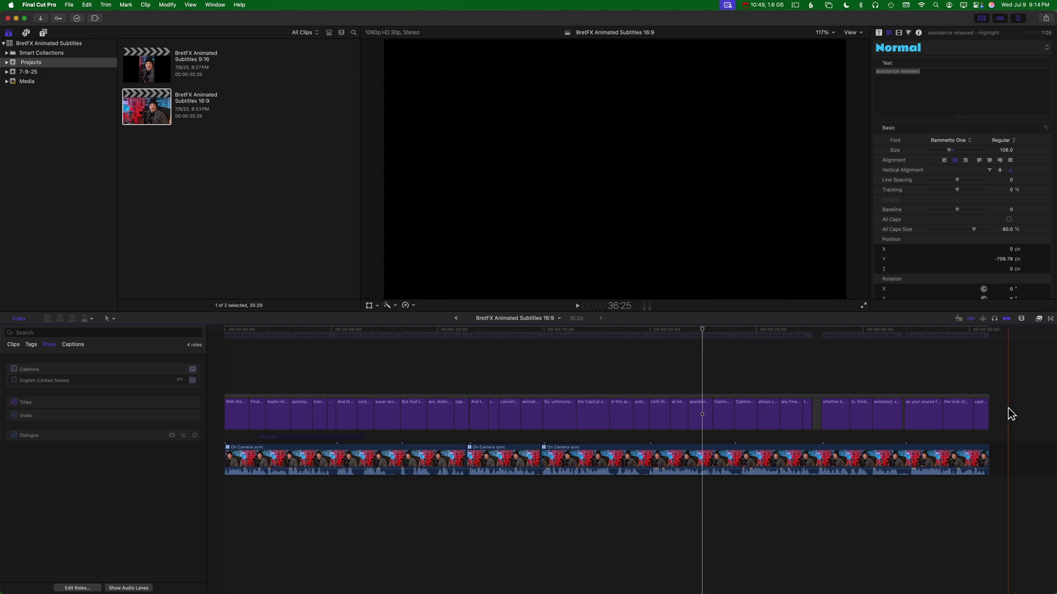
Step: Select all the pasted subtitle titles and set their font to Action Man
drag(1009, 410, 209, 416)
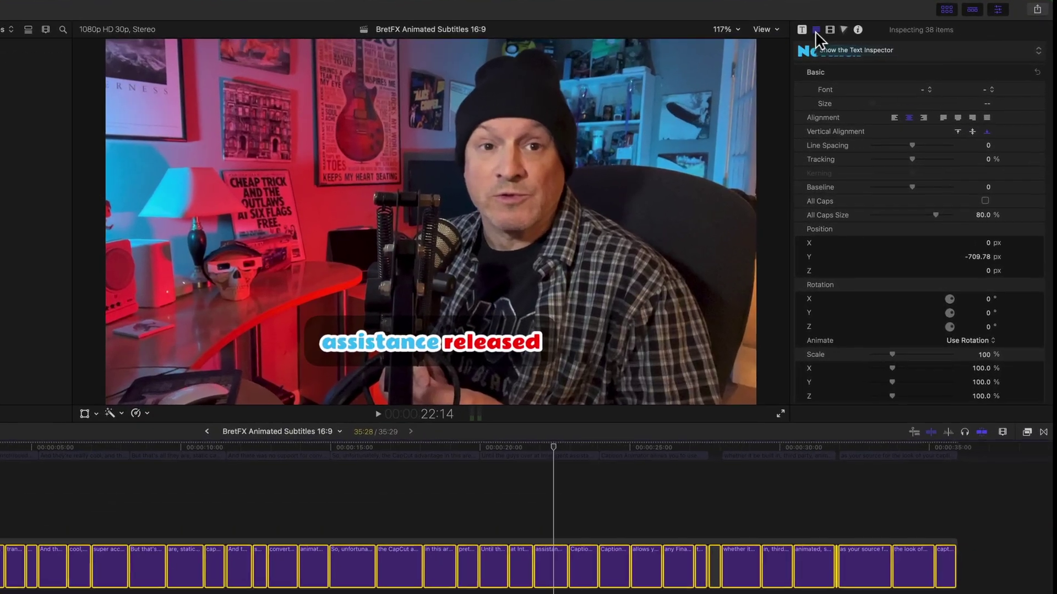
click(944, 84)
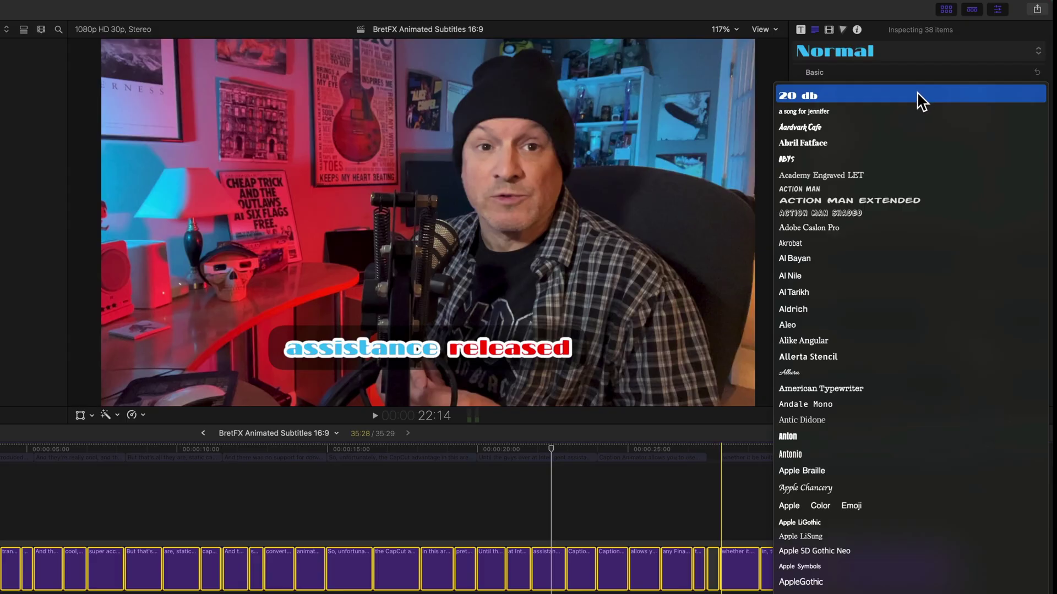
click(803, 190)
click(985, 105)
Step: Enlarge the subtitle text, change its alignment, and widen tracking to 3.05%
drag(985, 105, 985, 104)
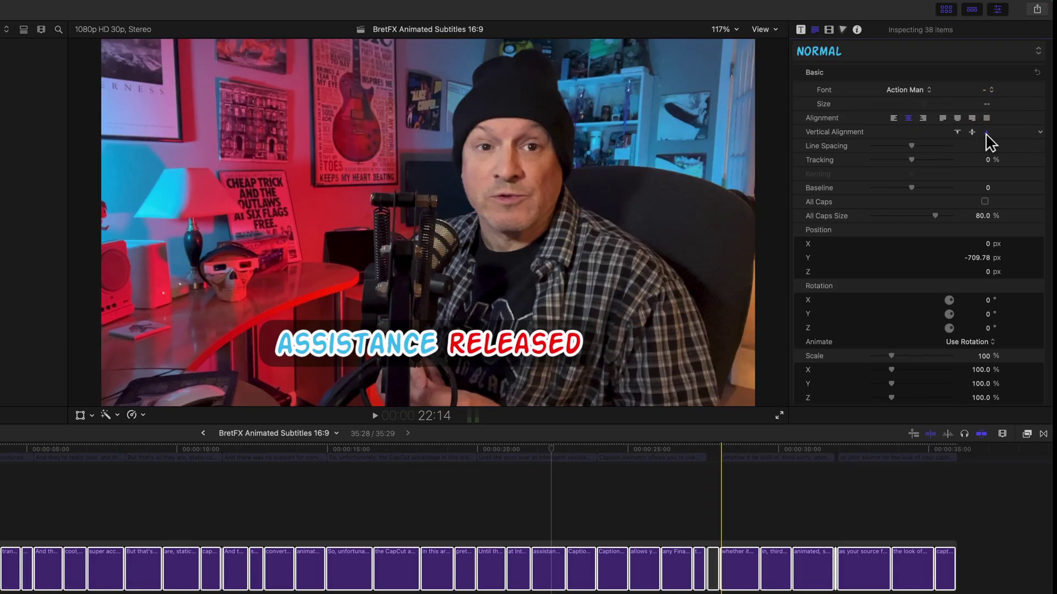
click(922, 116)
drag(912, 159, 914, 160)
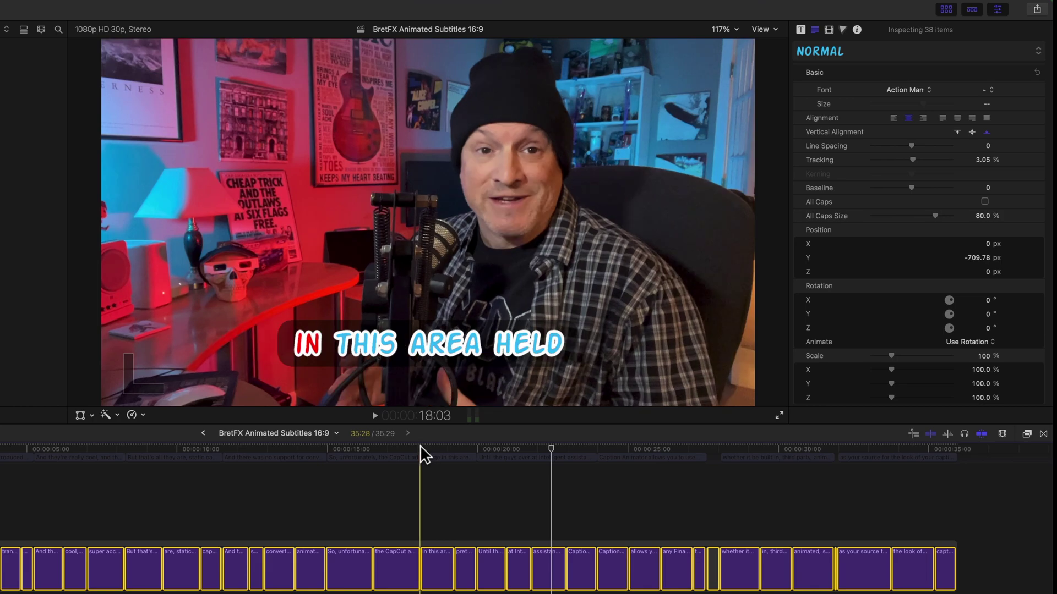
drag(385, 451, 408, 486)
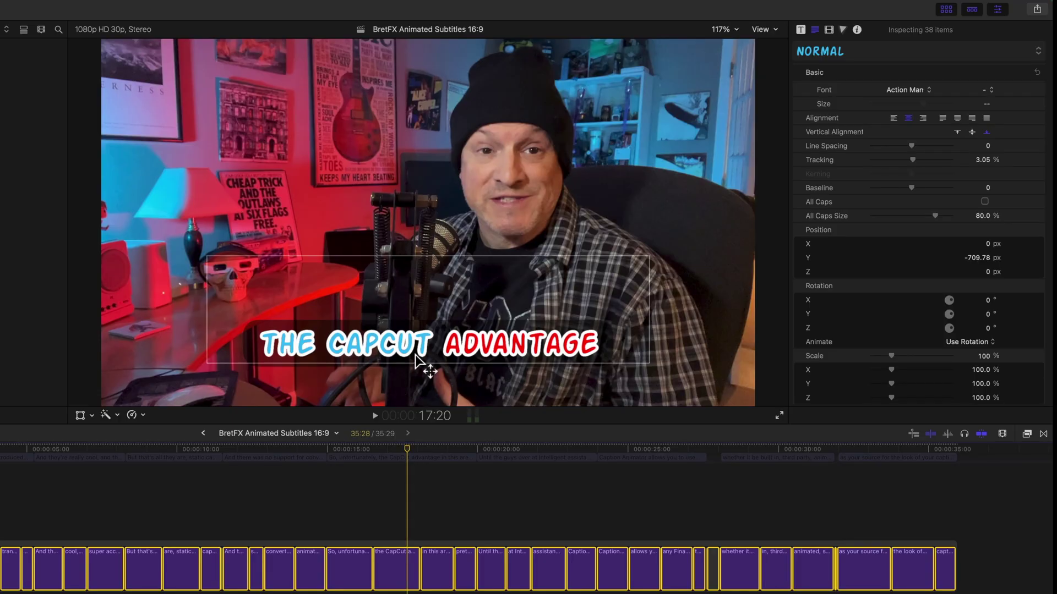
Step: Raise the CapCut advantage subtitle in the viewer, then skim ahead to preview a later subtitle
drag(483, 356, 473, 183)
click(473, 183)
click(358, 450)
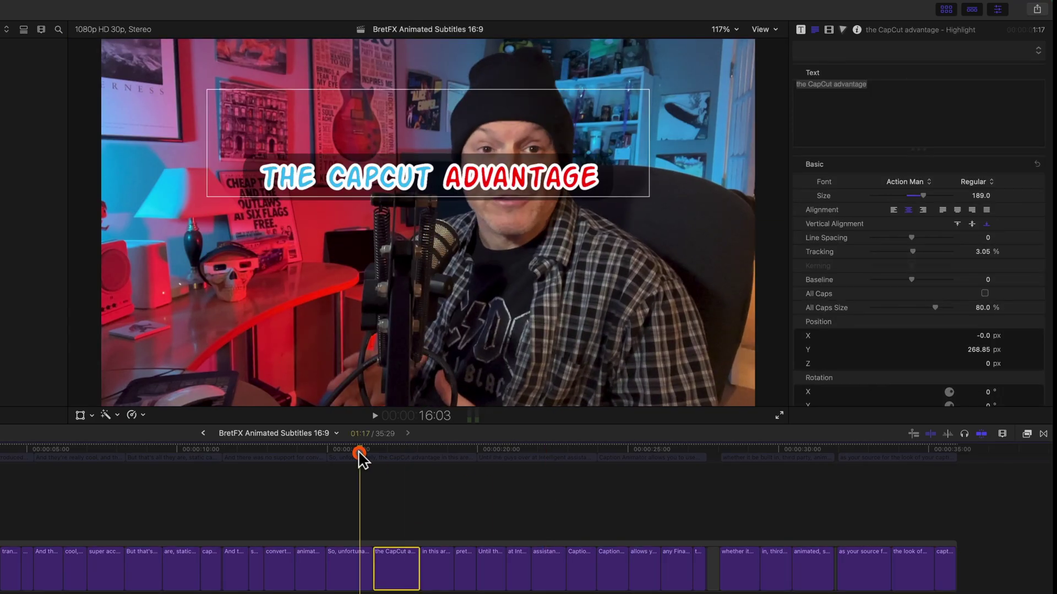
drag(359, 450, 418, 450)
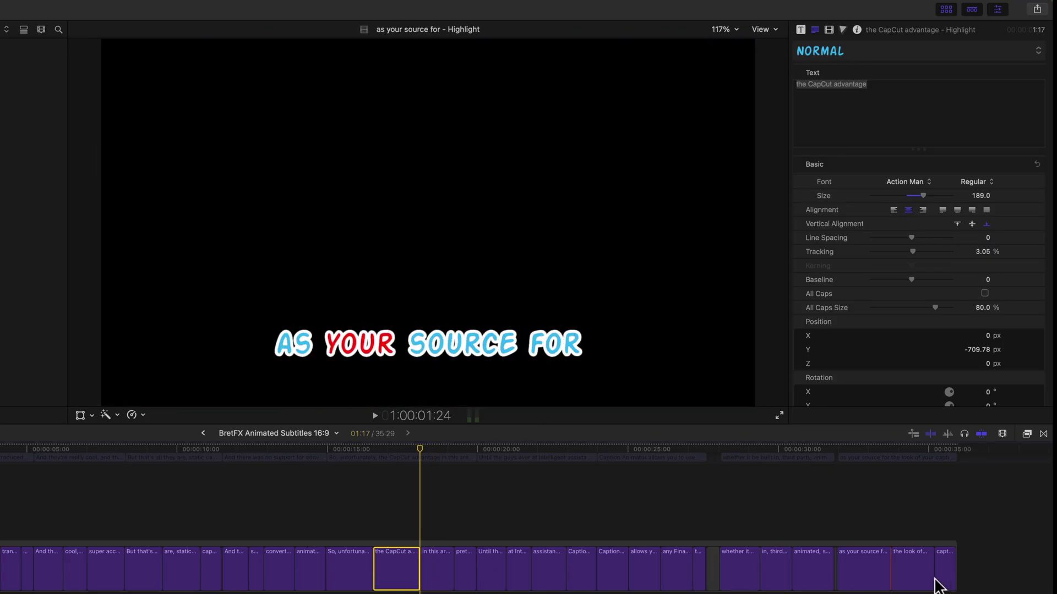
Step: Select all clips, set Transform Position Y to 354 px, and play back to check
key(super+a)
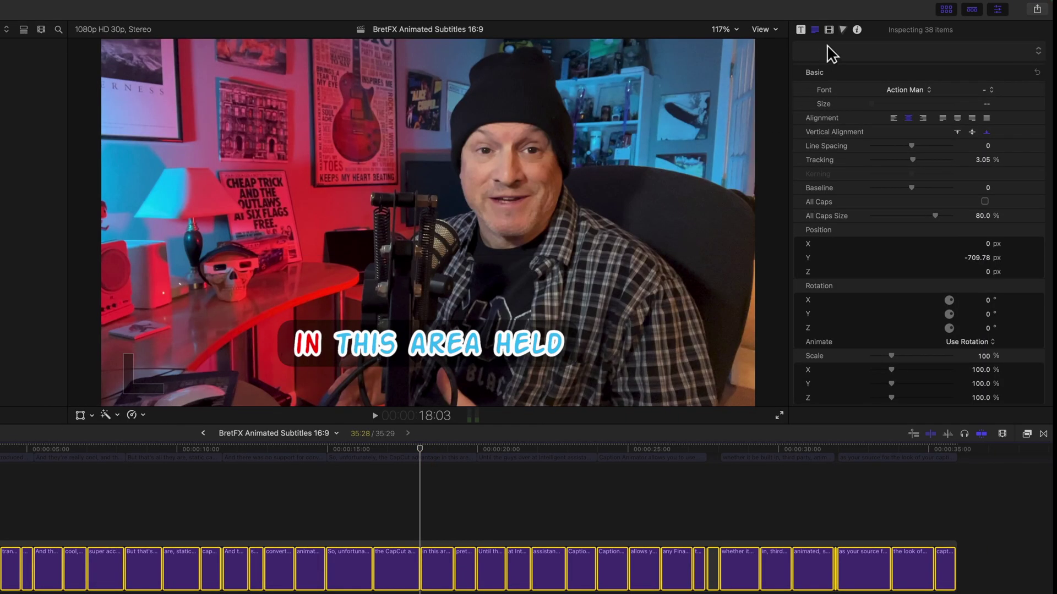
click(828, 30)
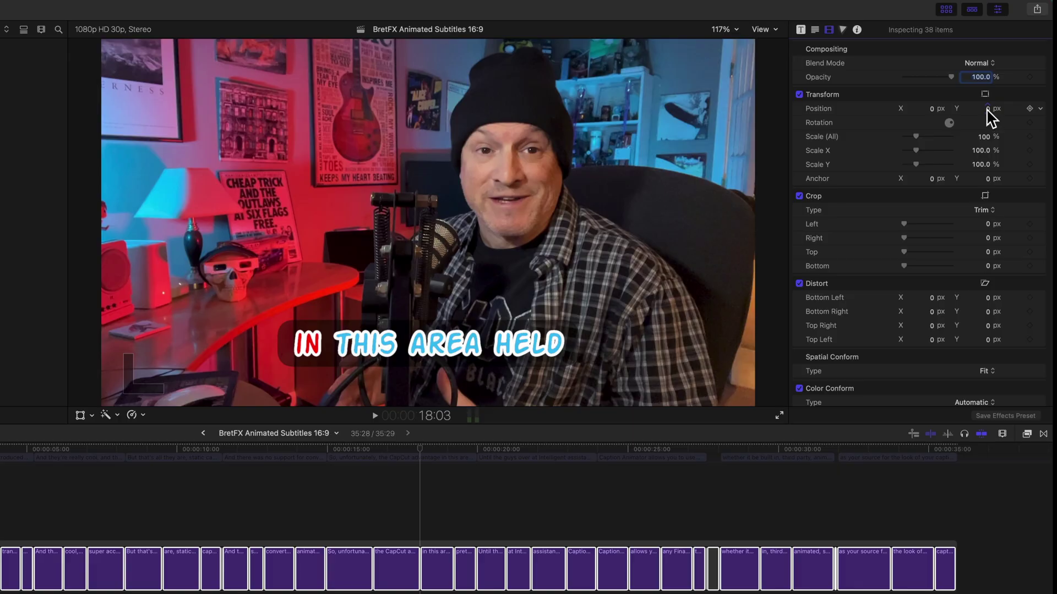
drag(986, 111, 986, 109)
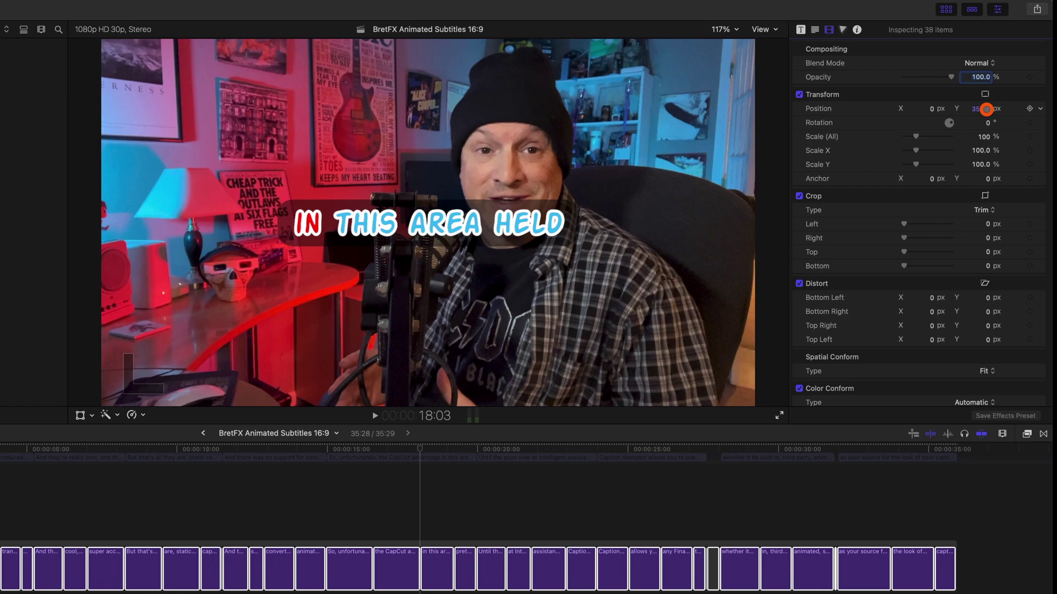
drag(987, 109, 986, 109)
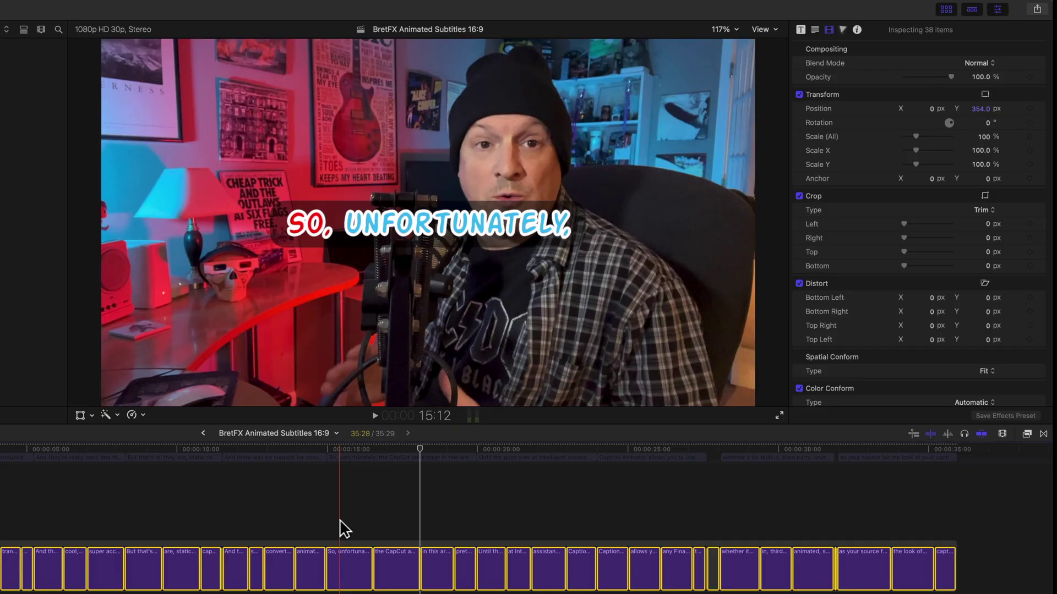
key(space)
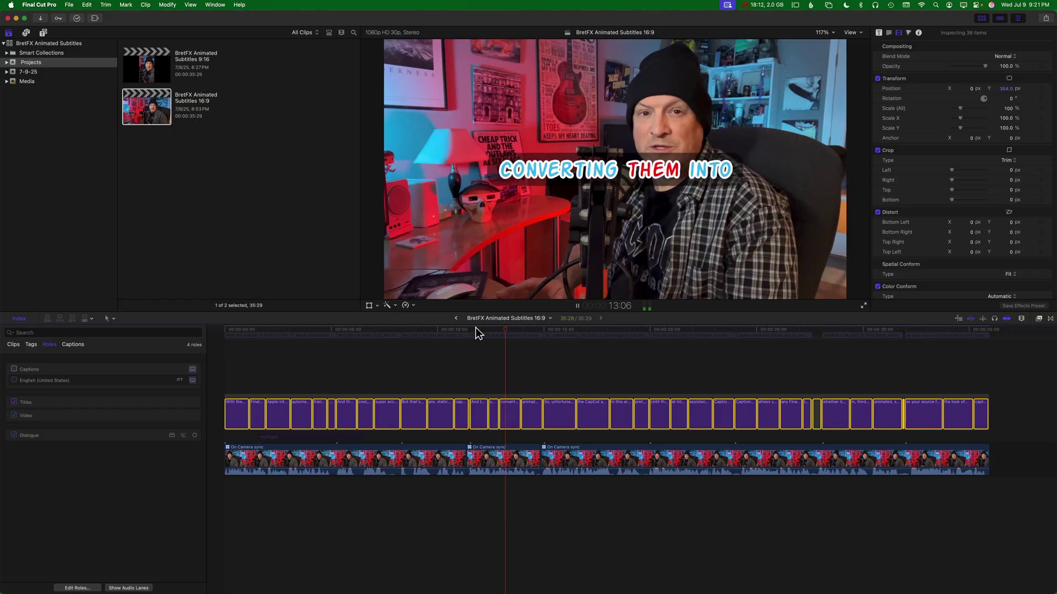